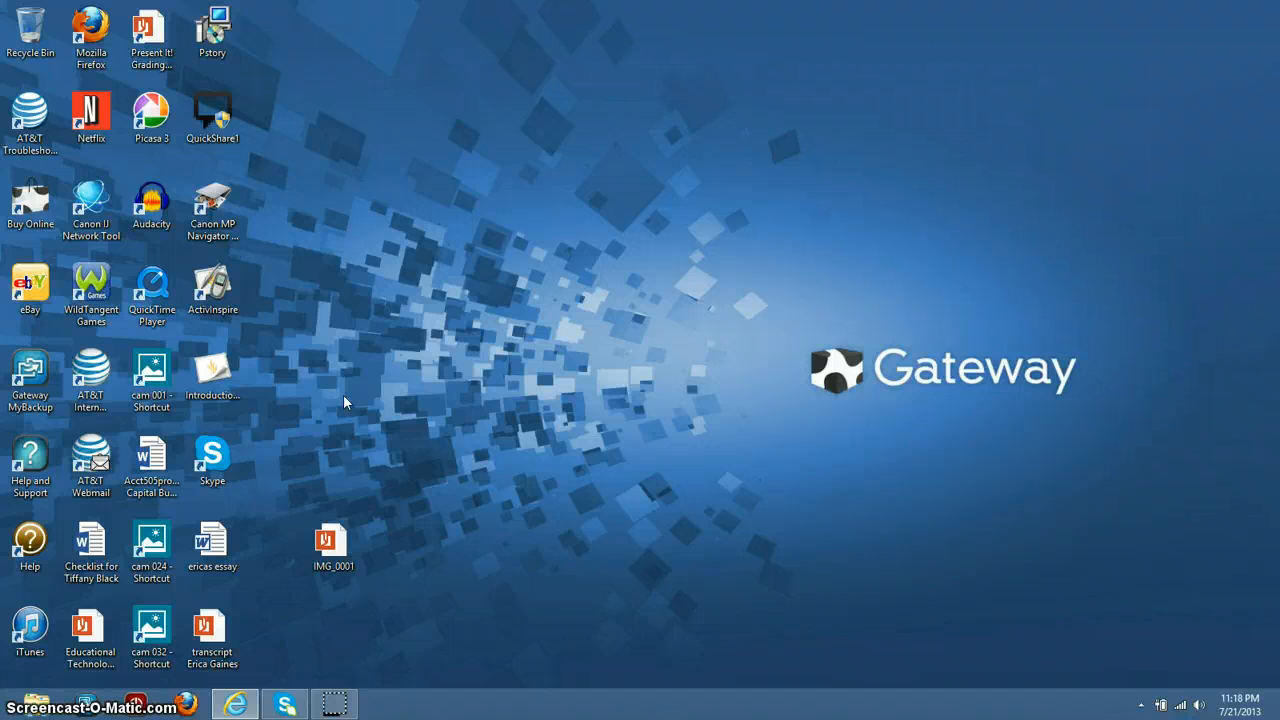
Step: Restore the Internet Explorer window showing the DeKalb County School District home page
left_click(276, 706)
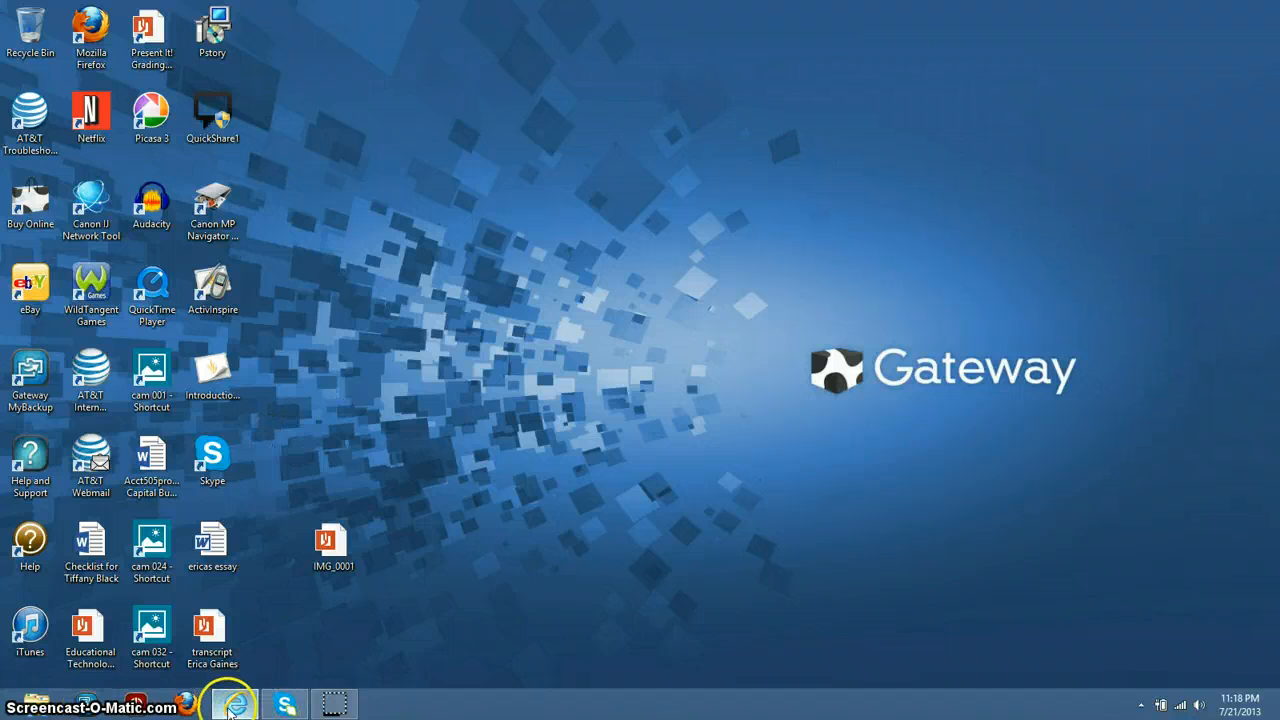
left_click(234, 706)
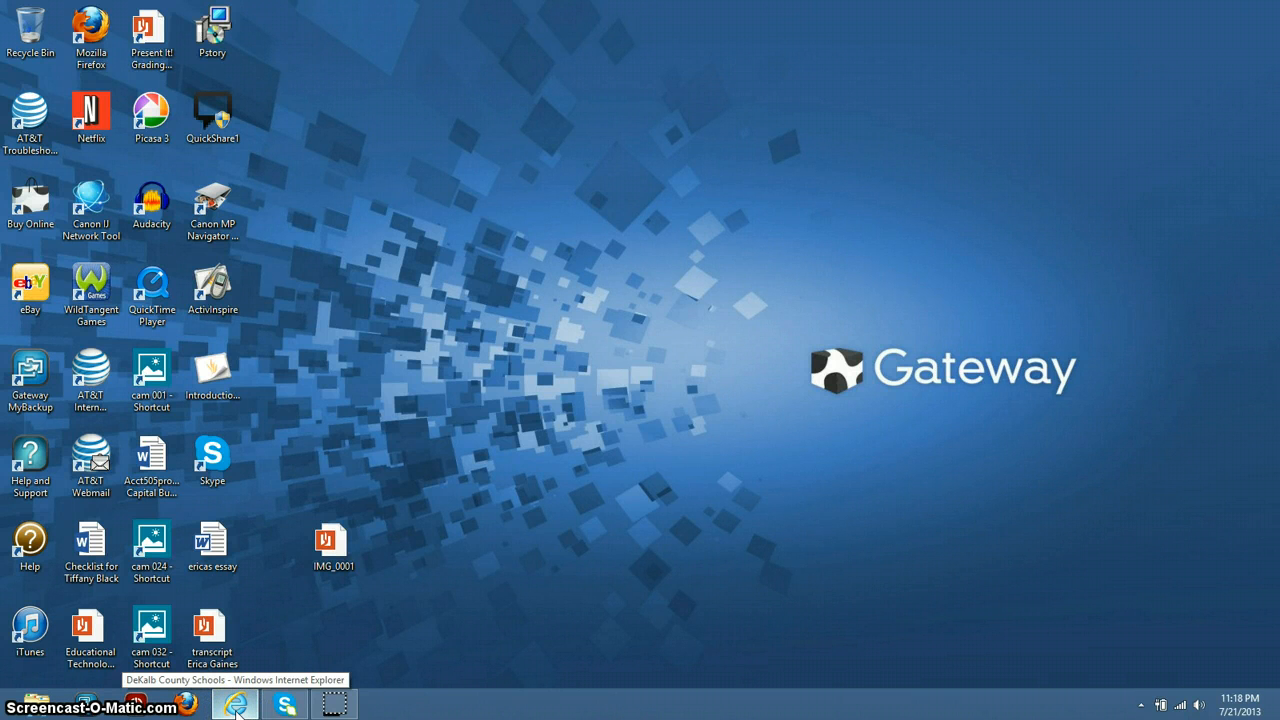
left_click(236, 706)
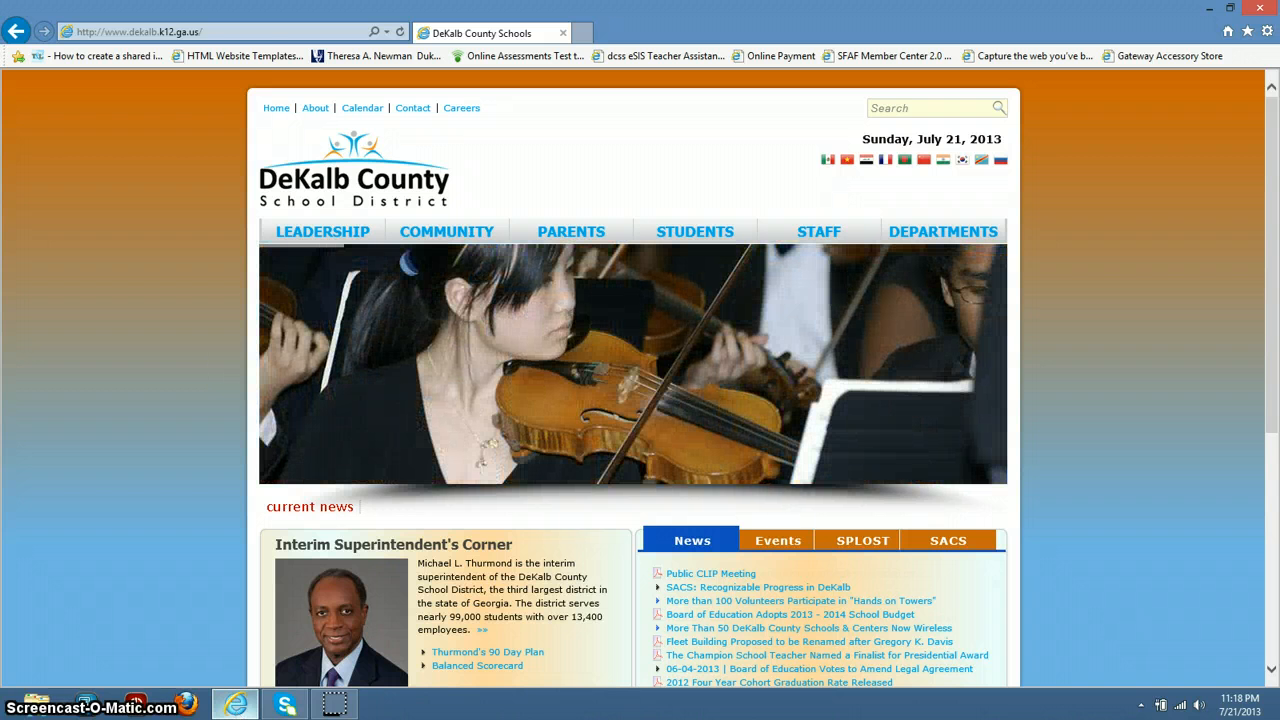
left_click(246, 34)
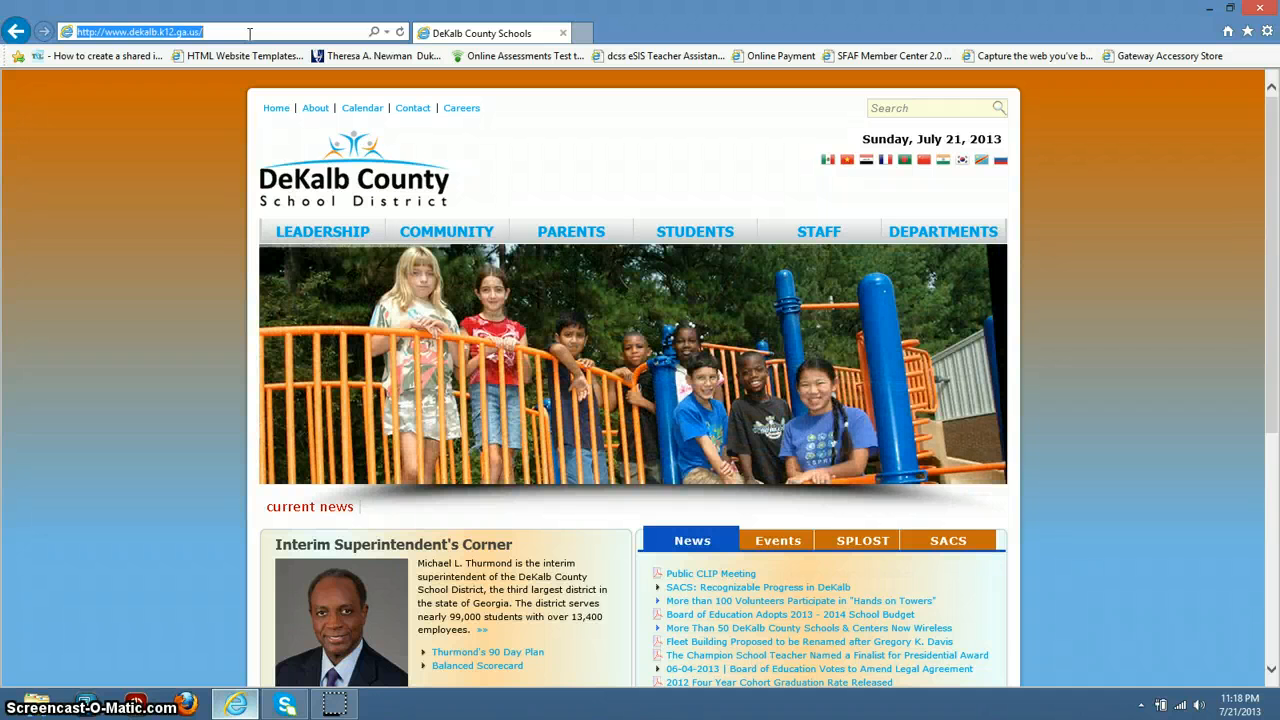
type("www")
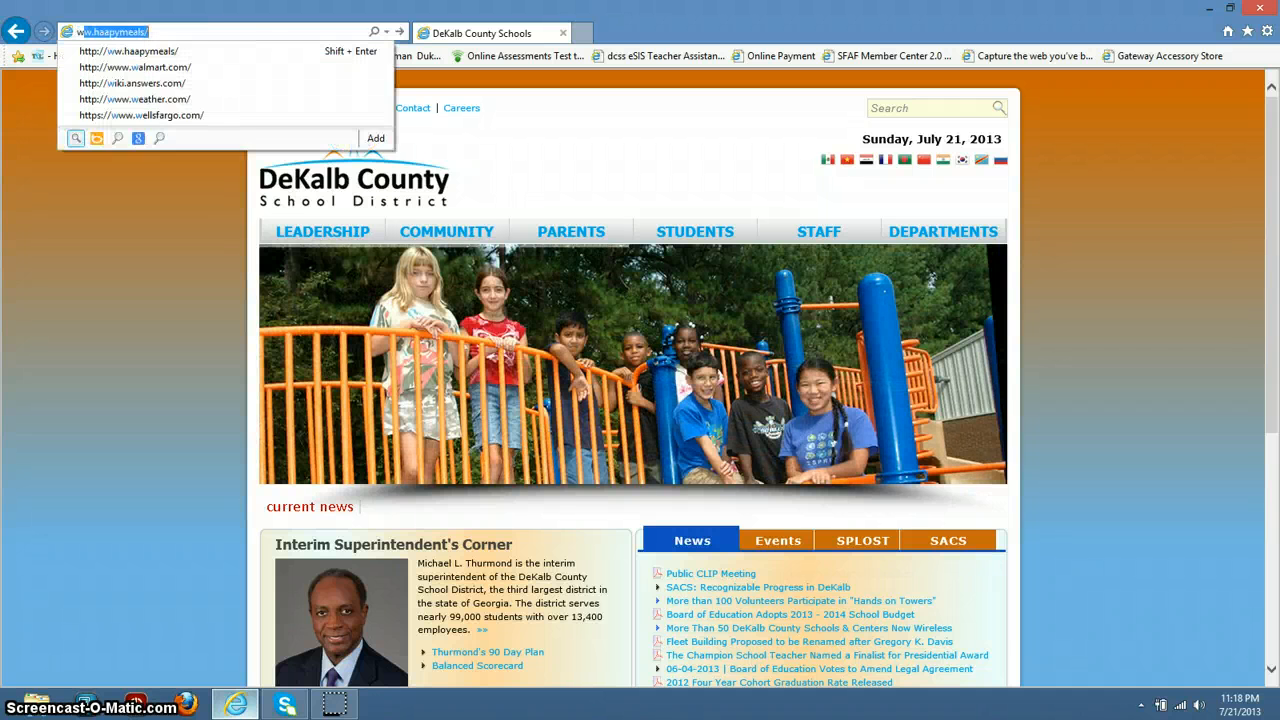
type(".stud")
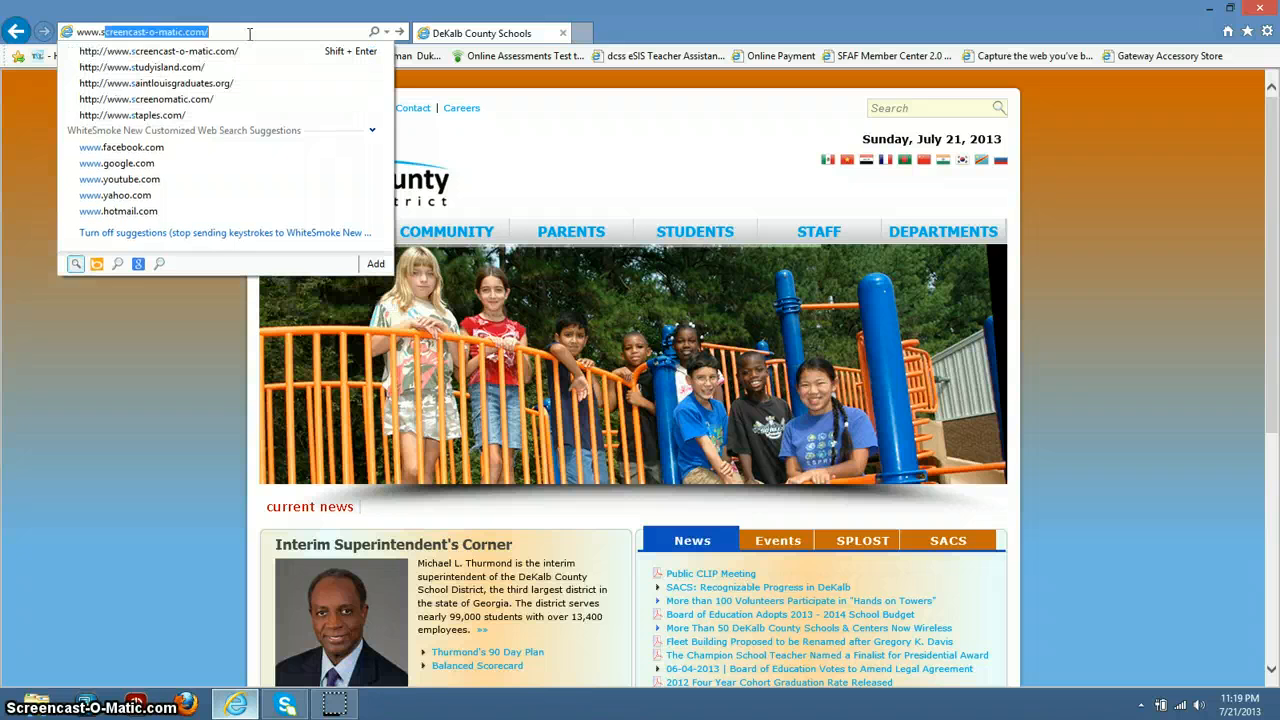
type("y")
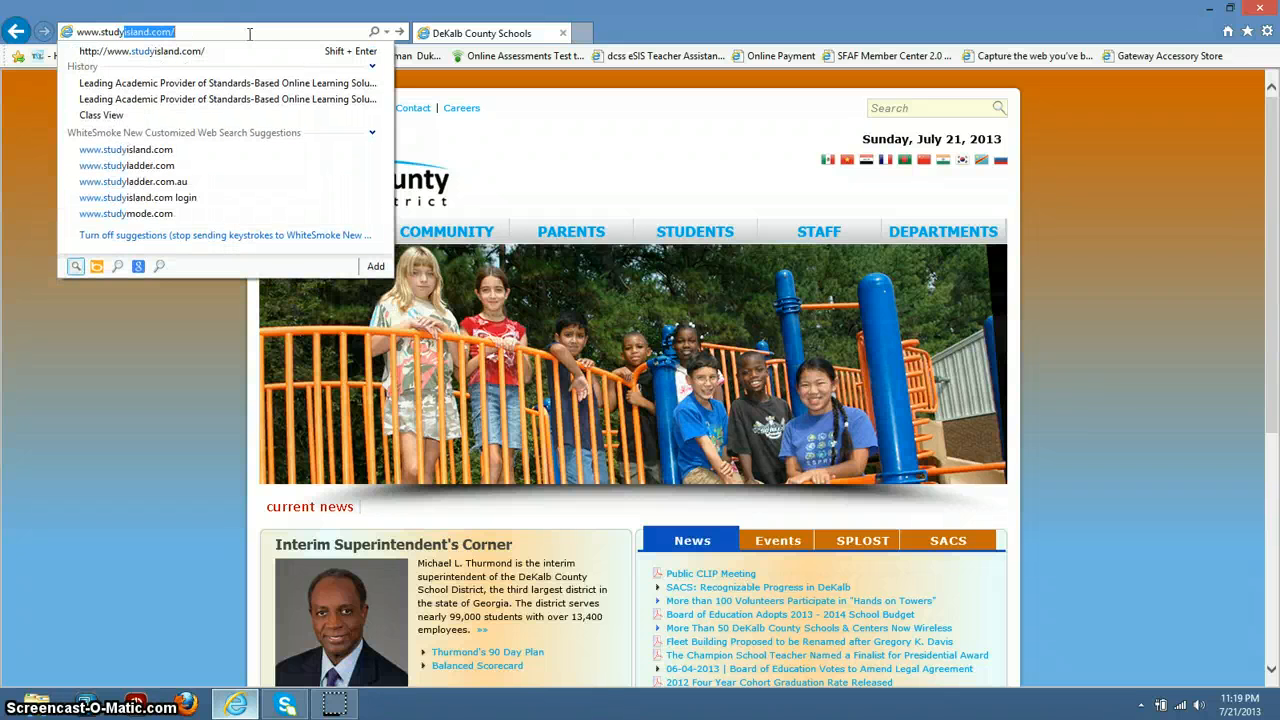
type("island.")
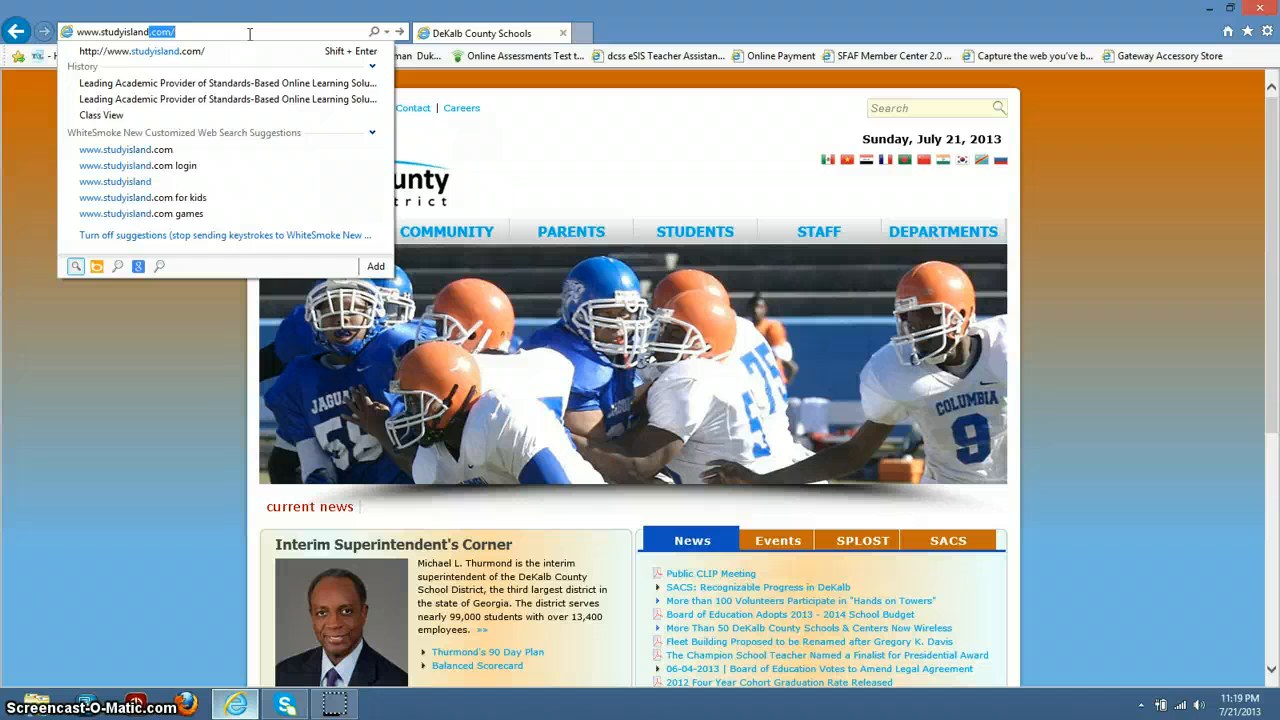
type("com")
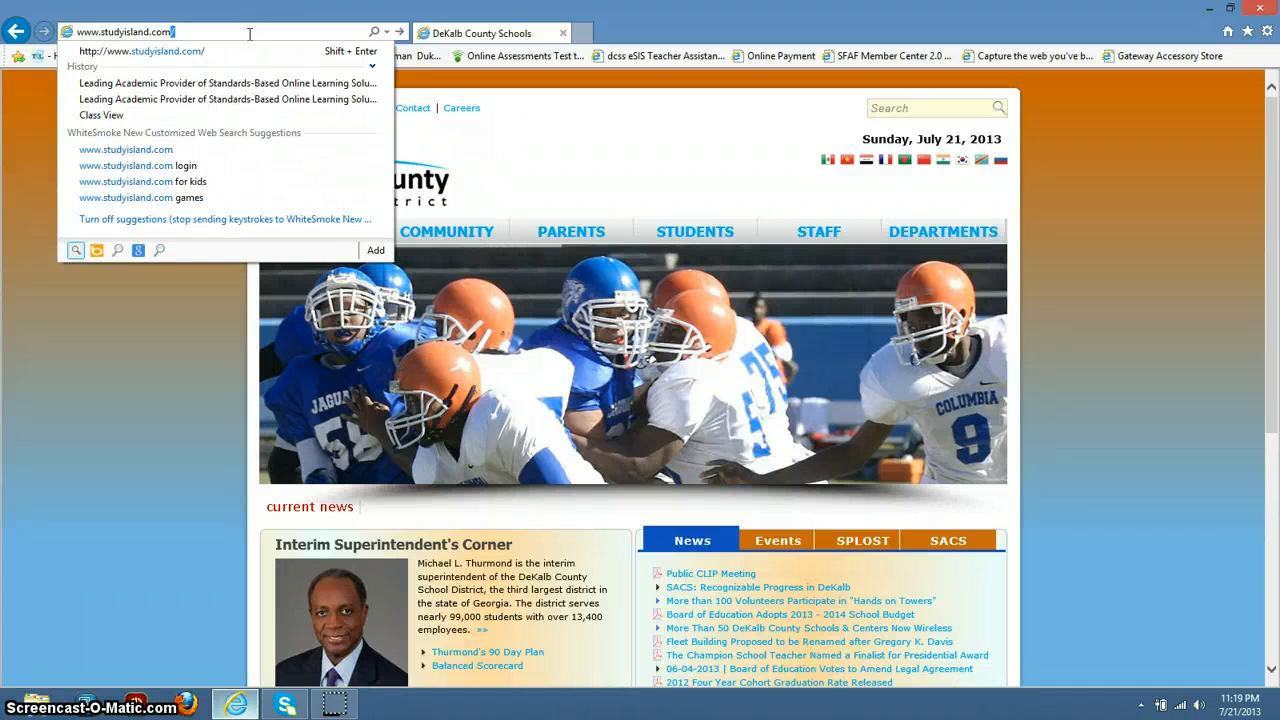
key("Return")
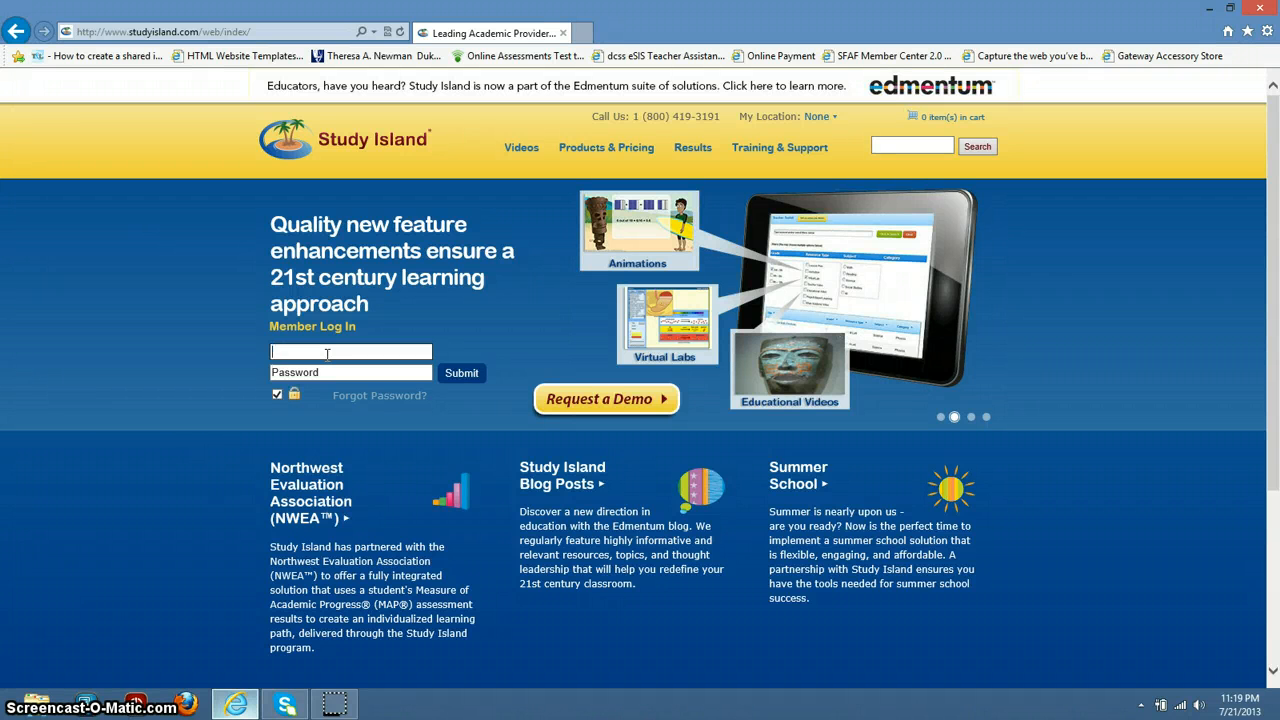
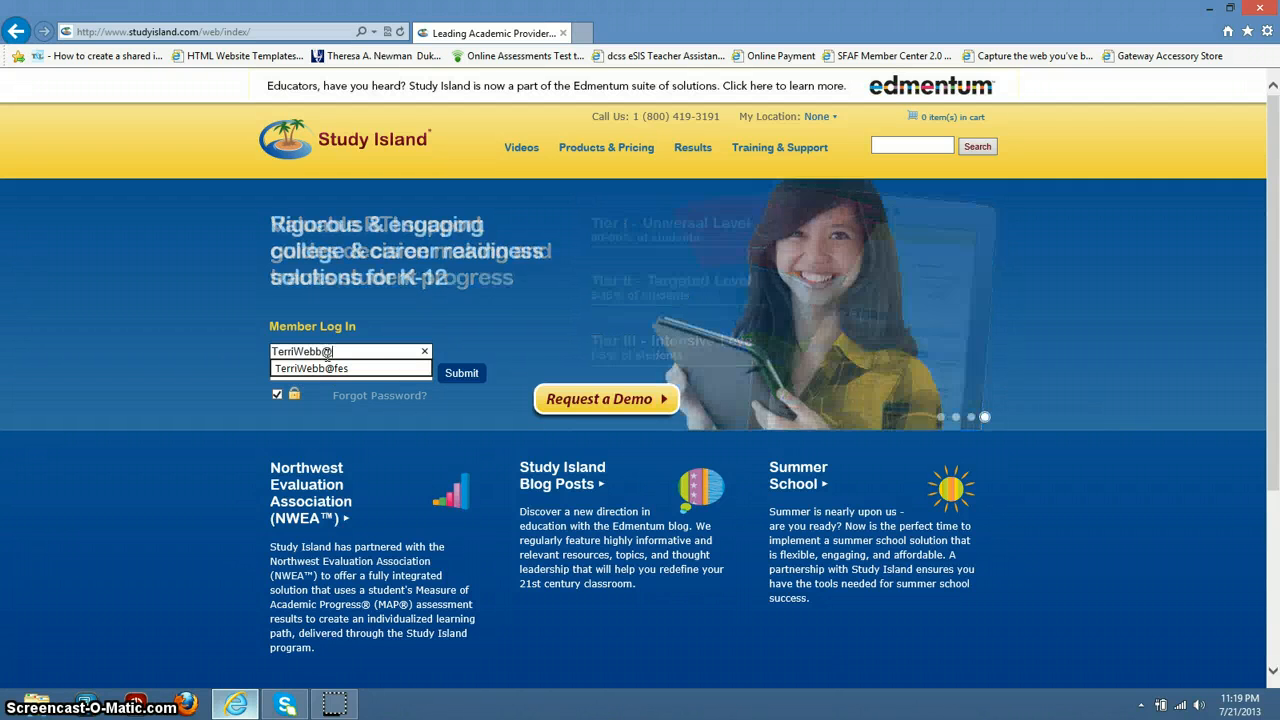
Step: Fill in the teacher's username and password in the Member Log In form
left_click(331, 357)
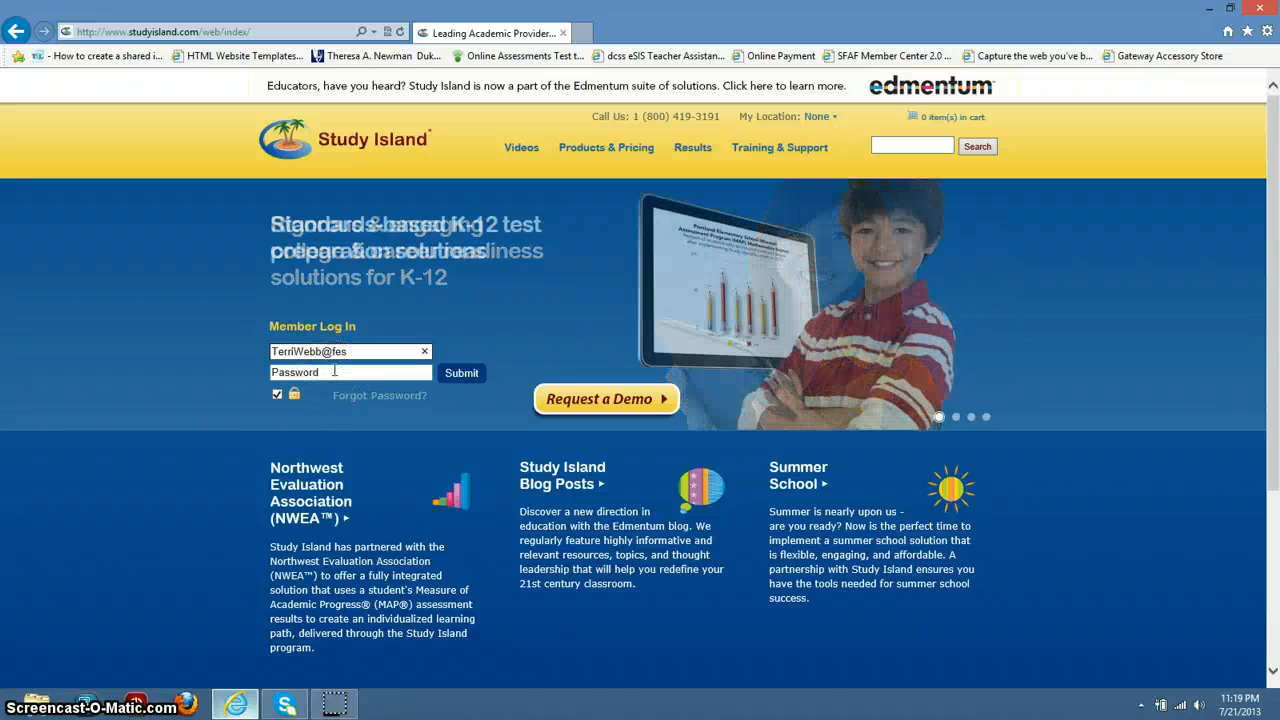
left_click(322, 351)
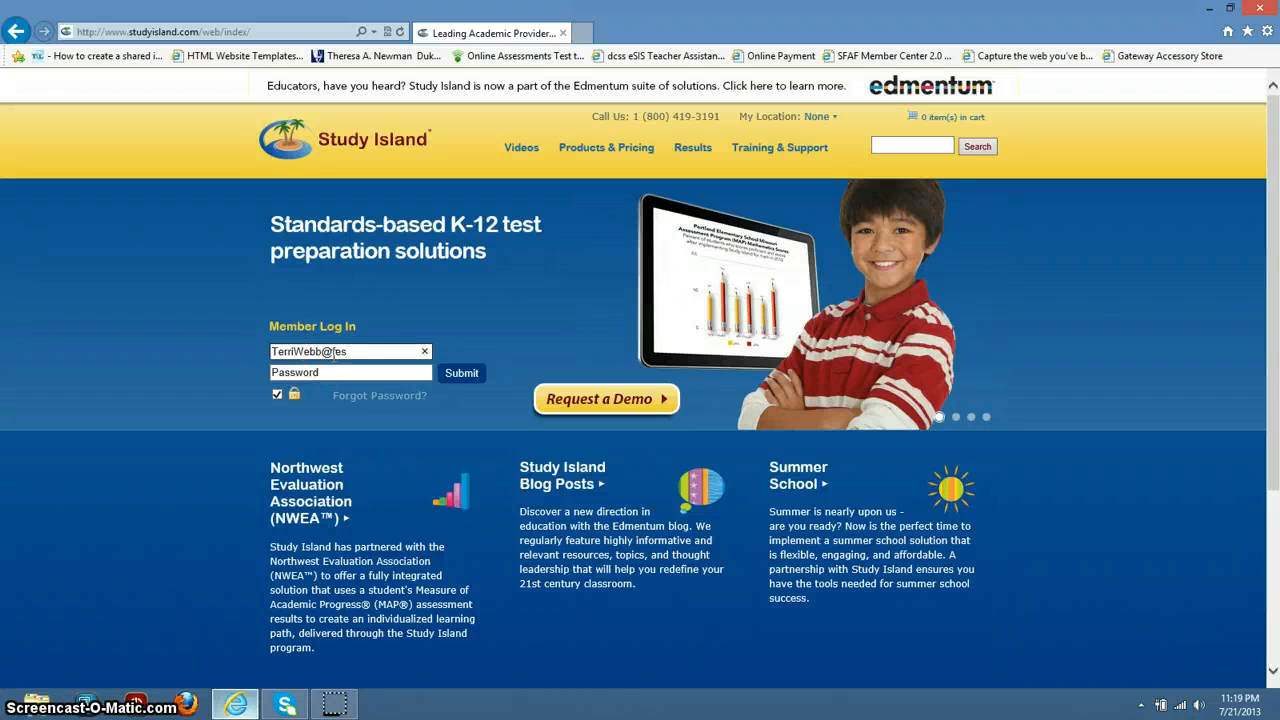
left_click(338, 372)
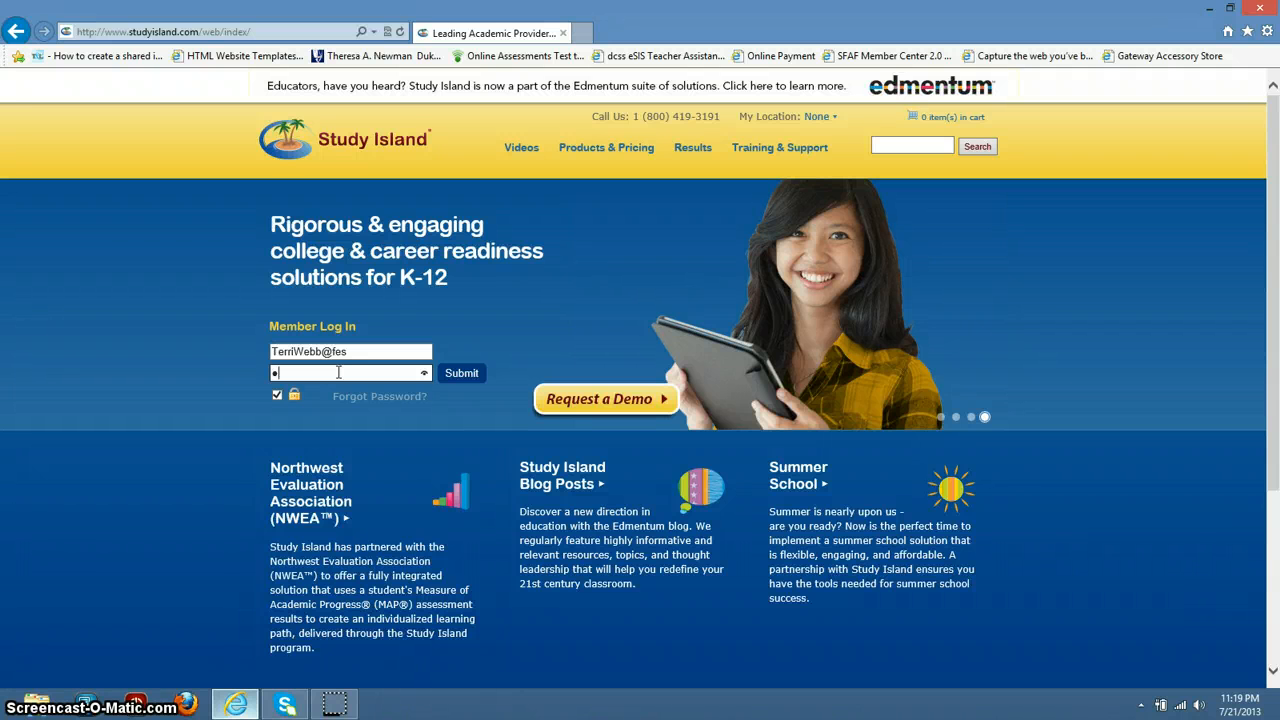
type("•••••")
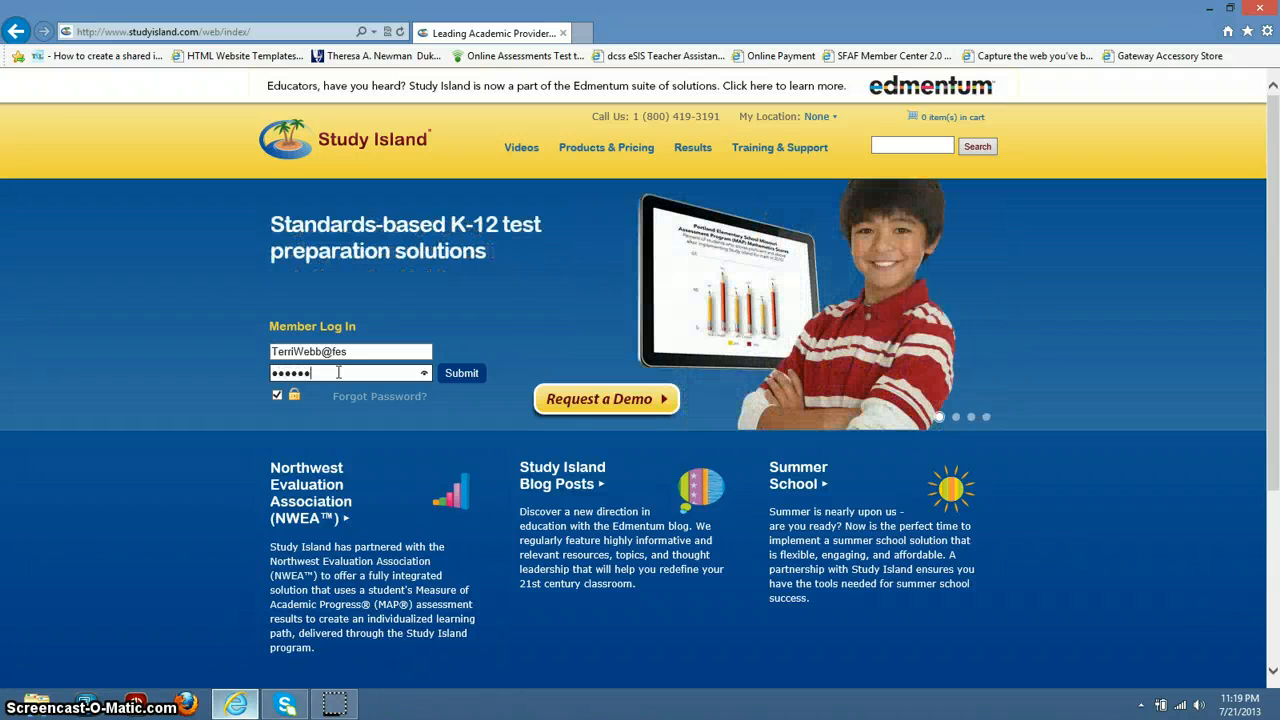
type("•••")
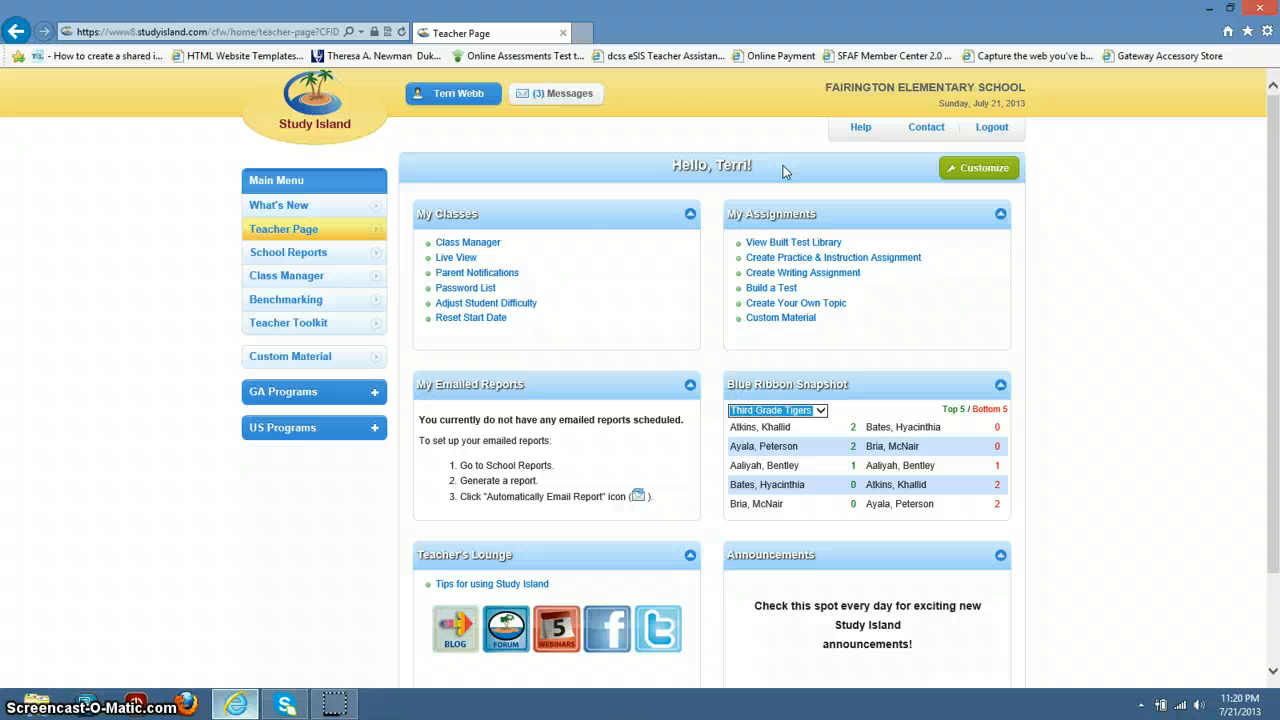
Step: Open Class Manager to list Third Grade Tigers, tutorial and YMCA-Primetime
left_click(603, 211)
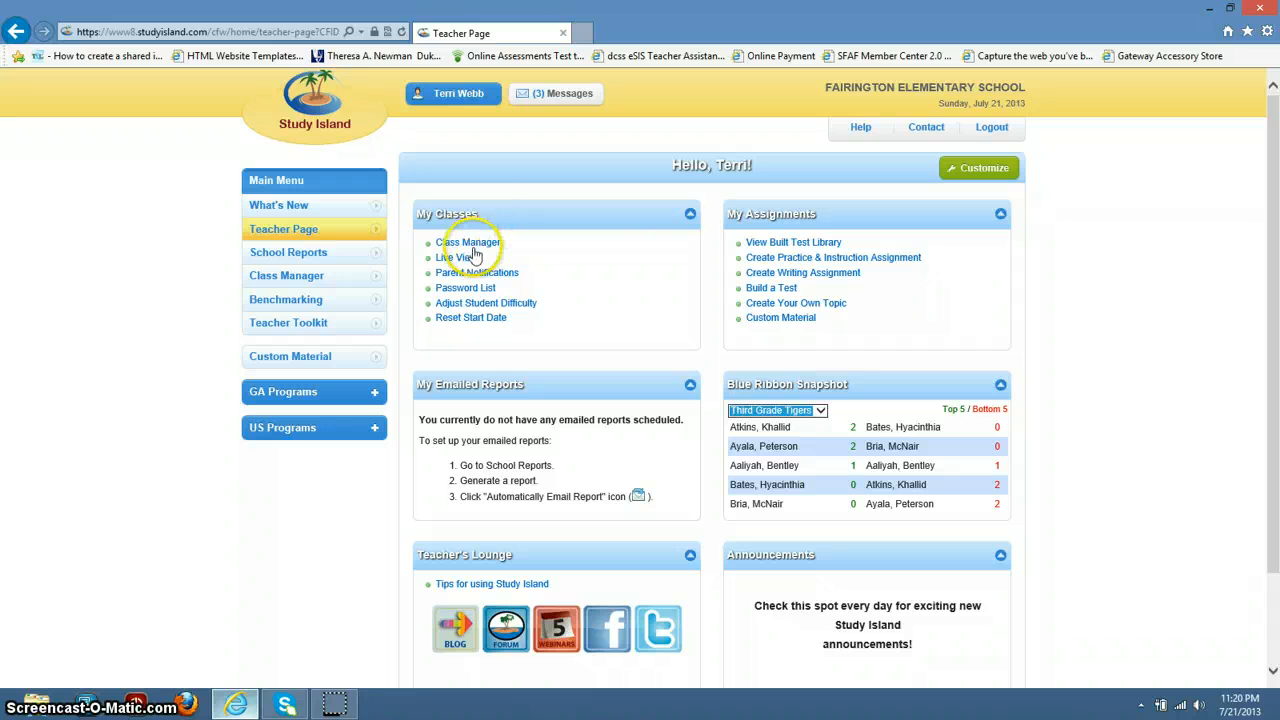
left_click(481, 248)
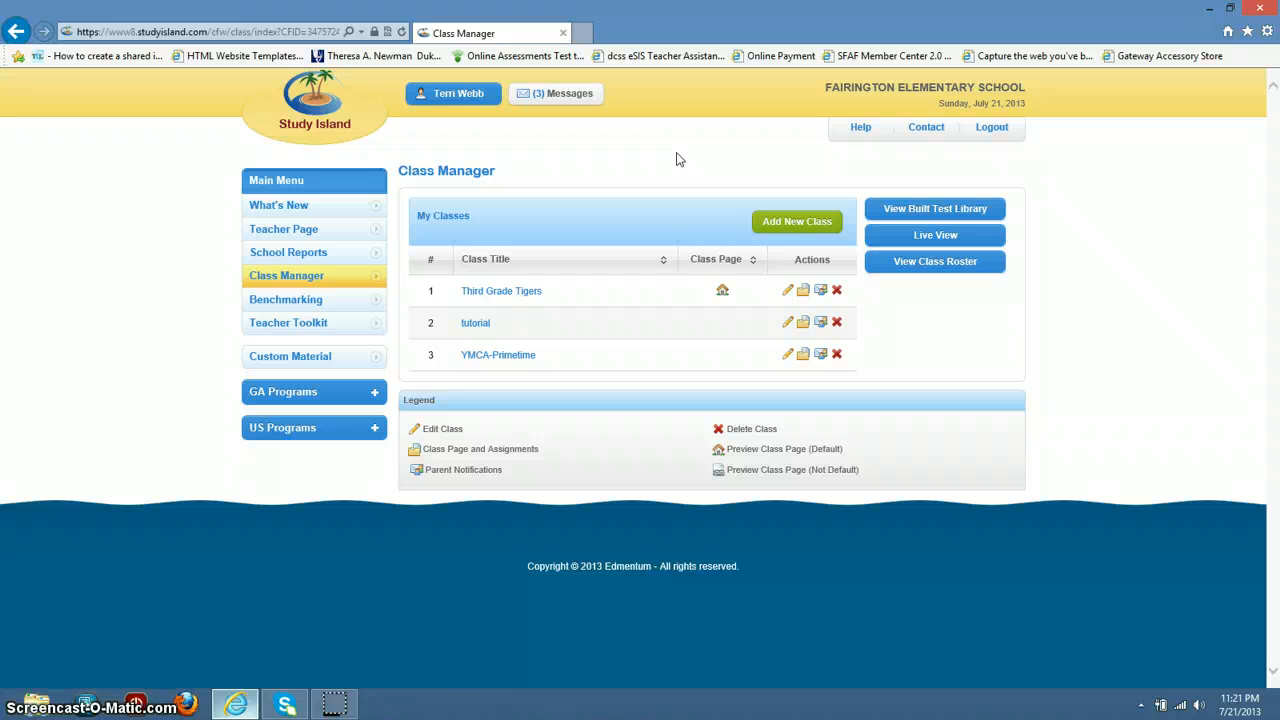
Step: Add a new class titled 'Panther All Stars'
left_click(798, 222)
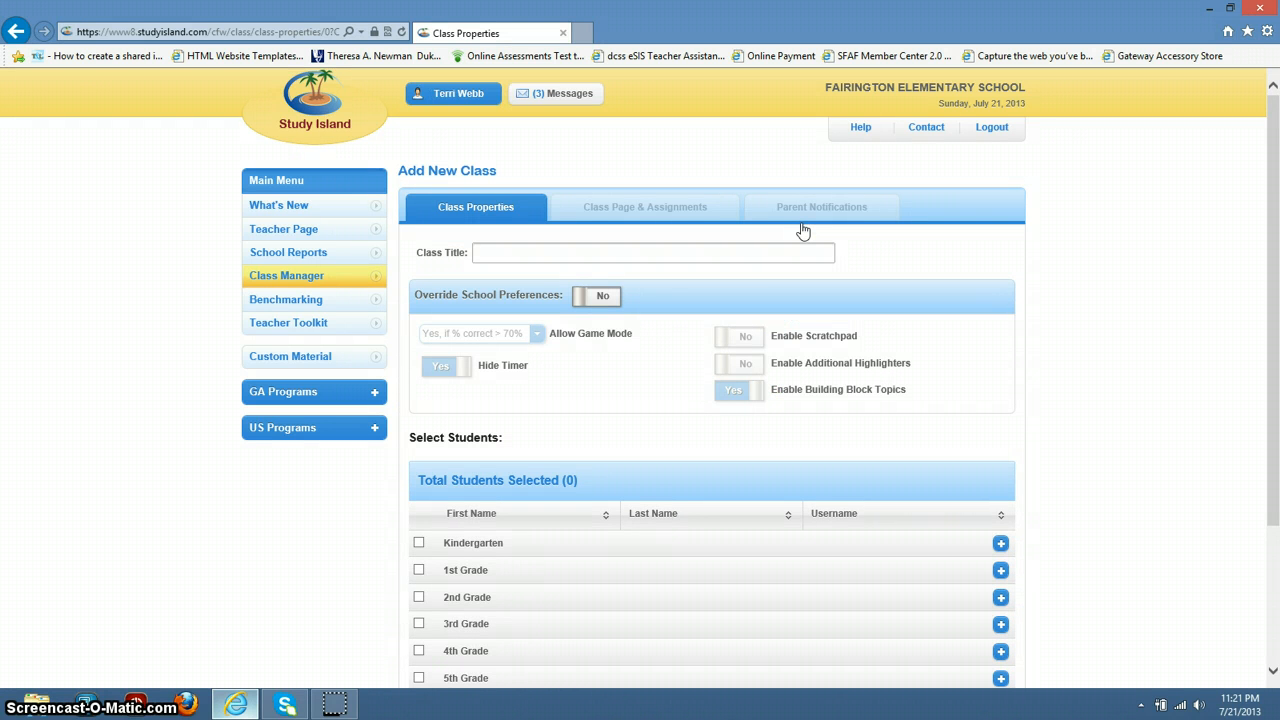
left_click(751, 253)
type("Panther All")
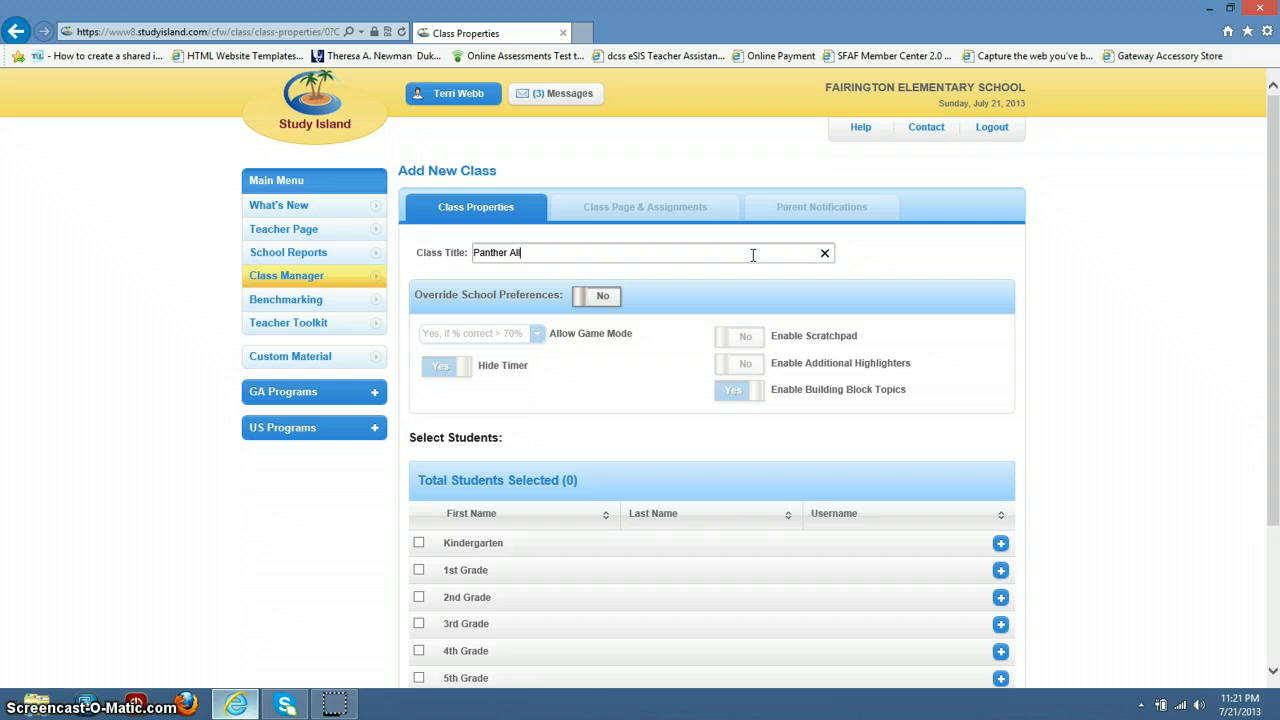
type(" Stars")
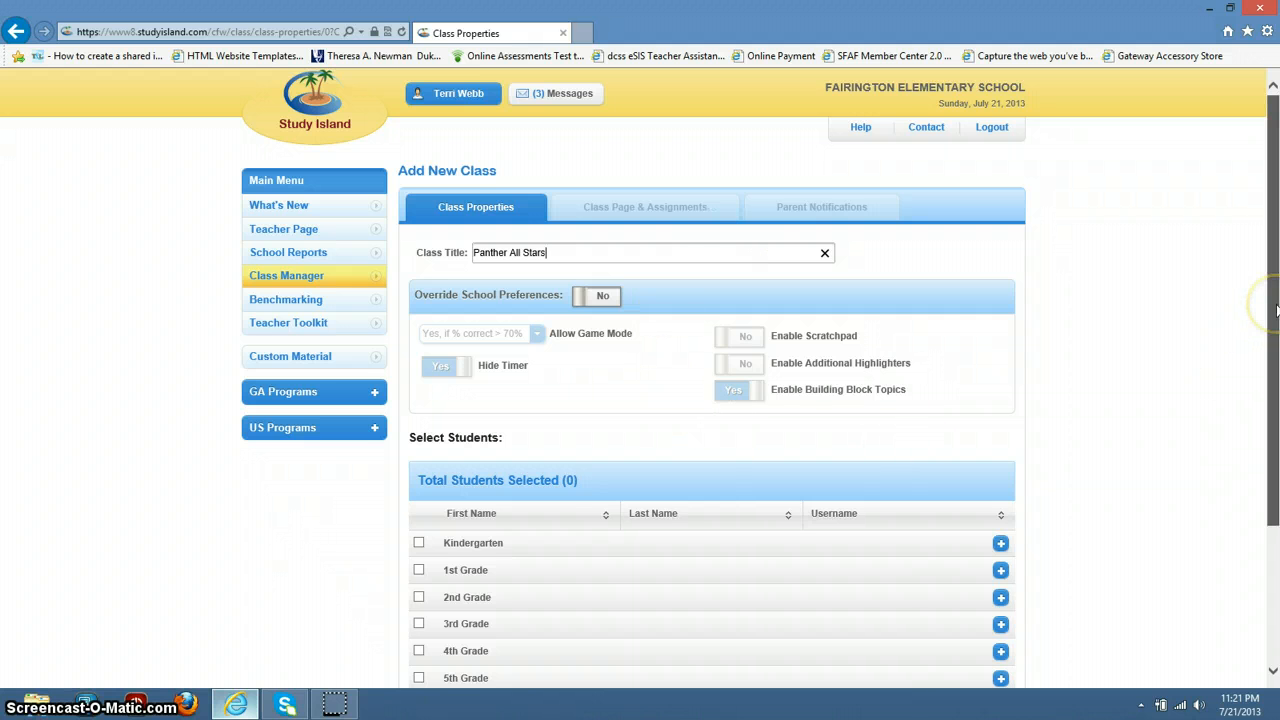
left_click_drag(1273, 308, 1277, 385)
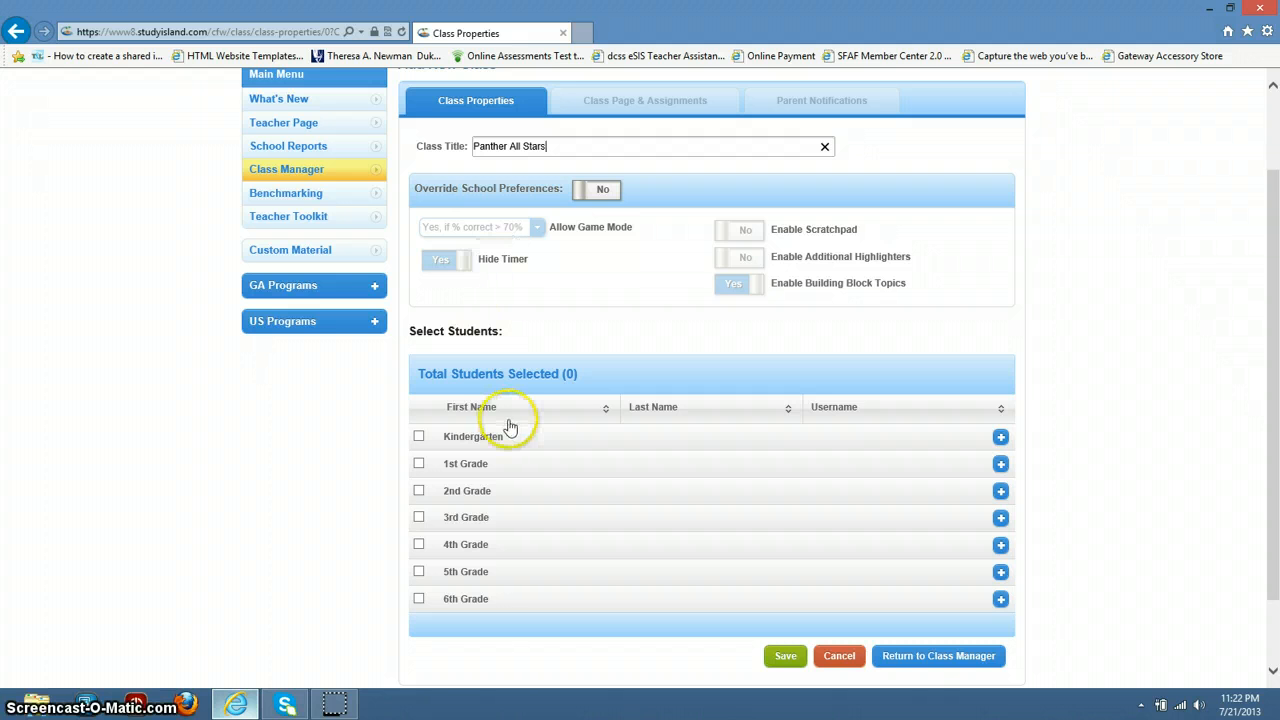
Step: Select all 3rd, 4th and 5th Grade students (379 total) and expand 3rd Grade
left_click(419, 518)
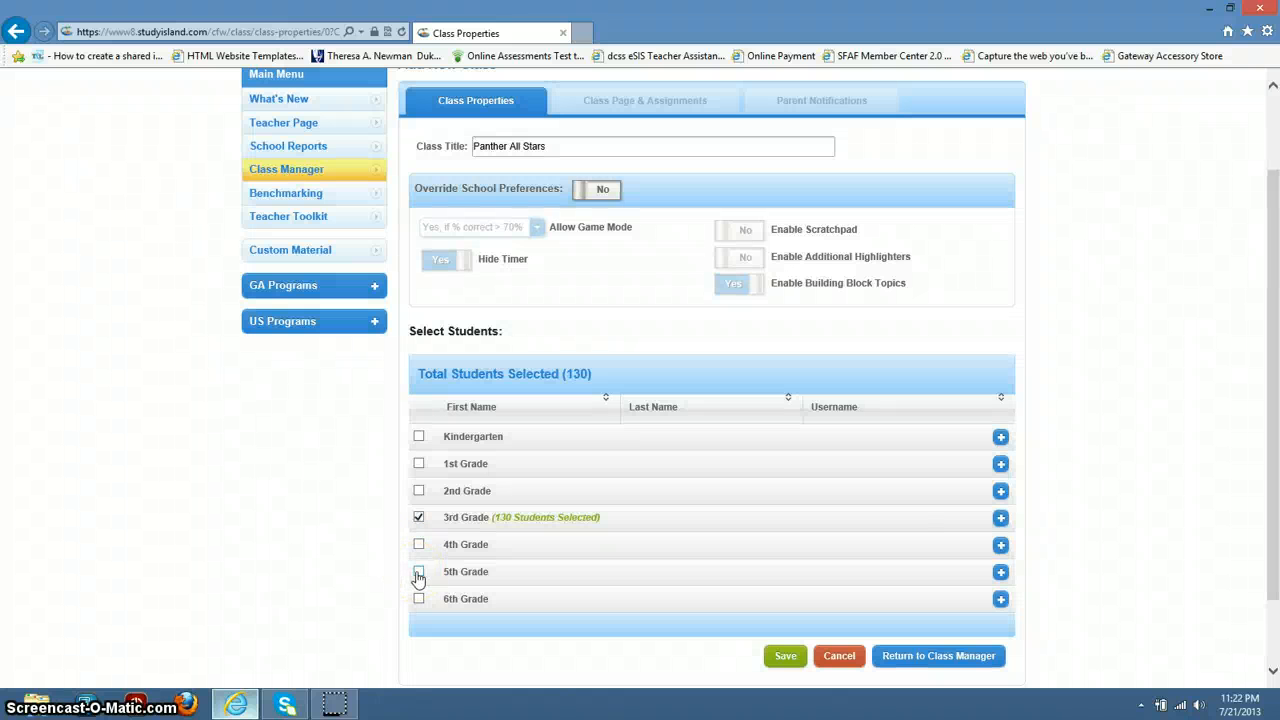
left_click(419, 574)
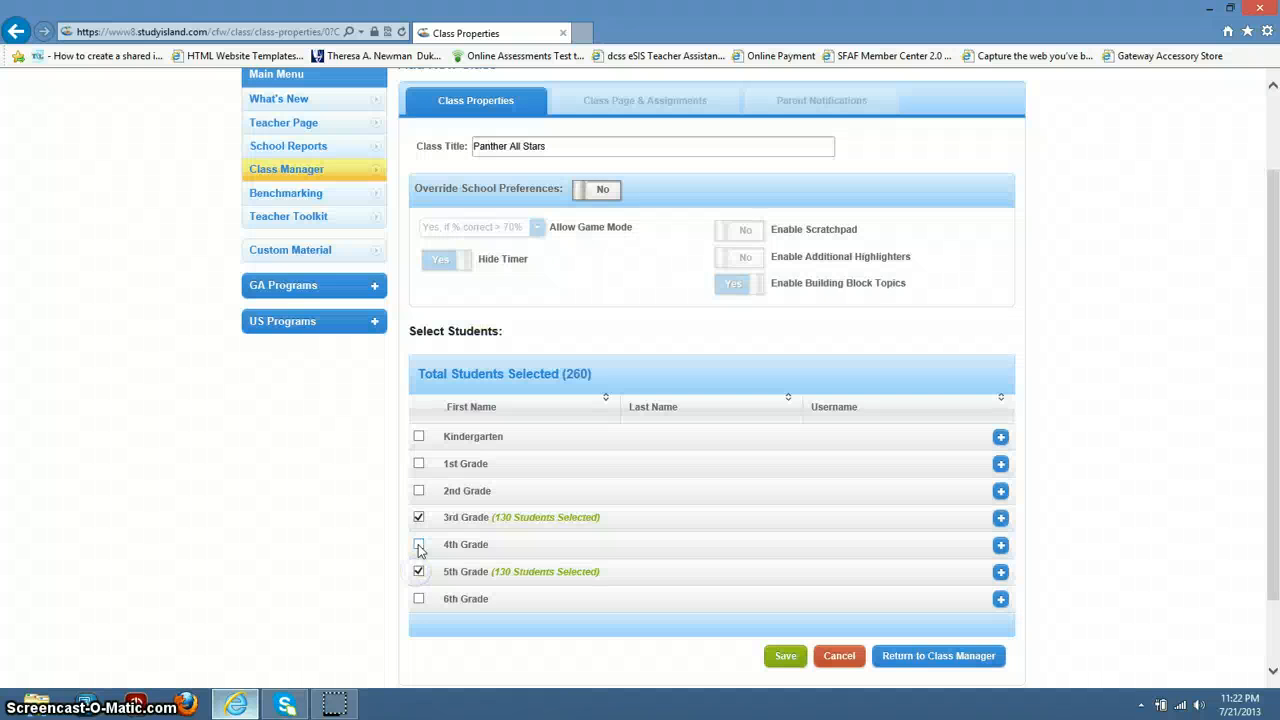
left_click(419, 545)
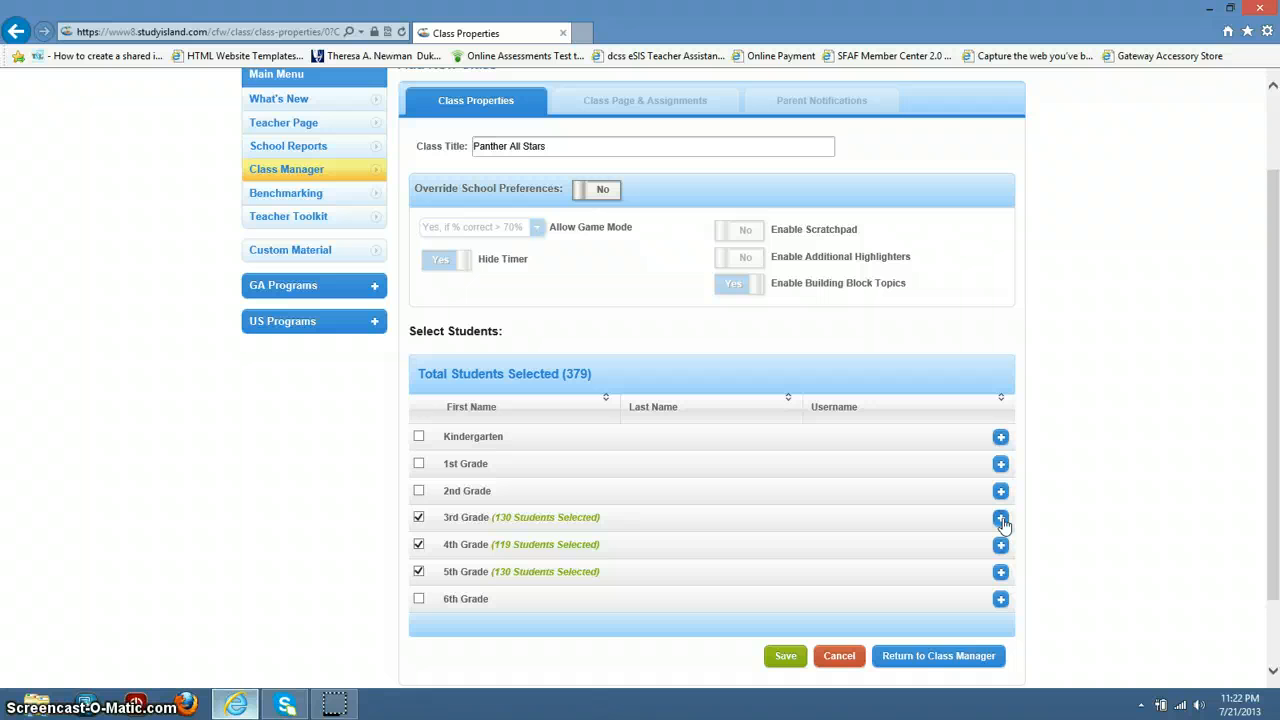
left_click(1001, 518)
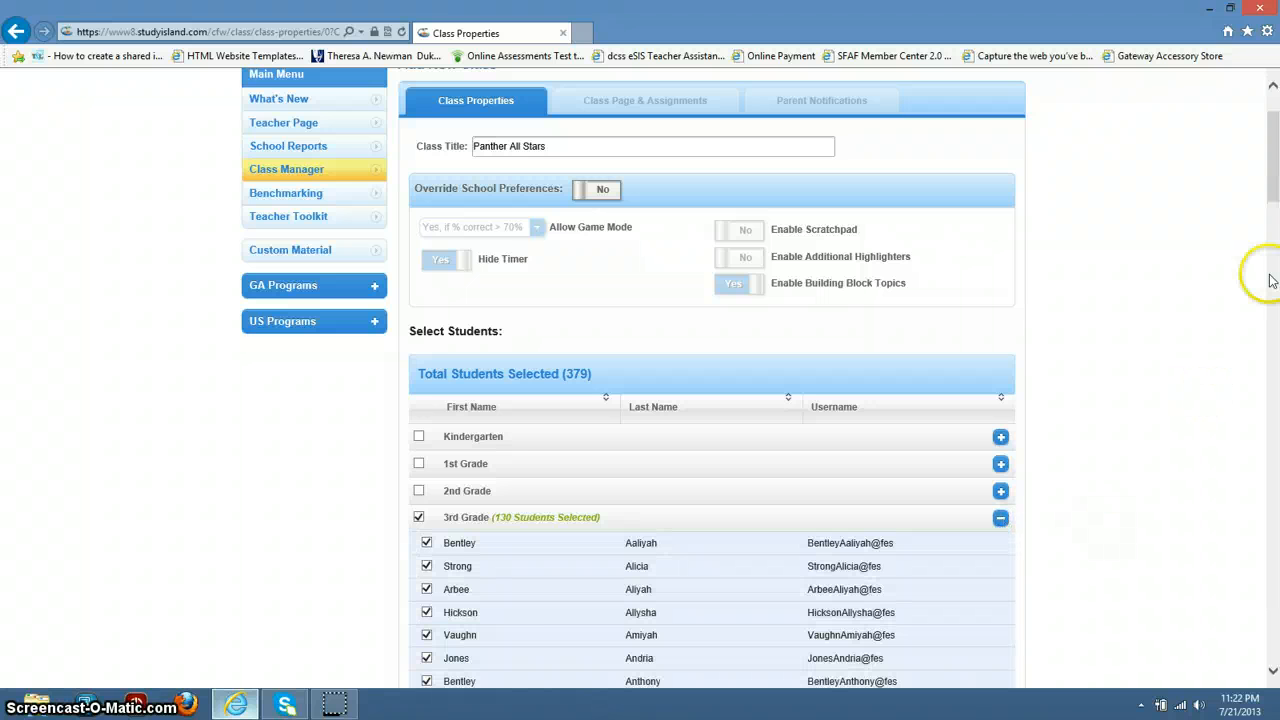
Step: Replace the whole 3rd Grade selection with three individual 3rd graders, leaving 252 students
left_click_drag(1272, 158, 1272, 232)
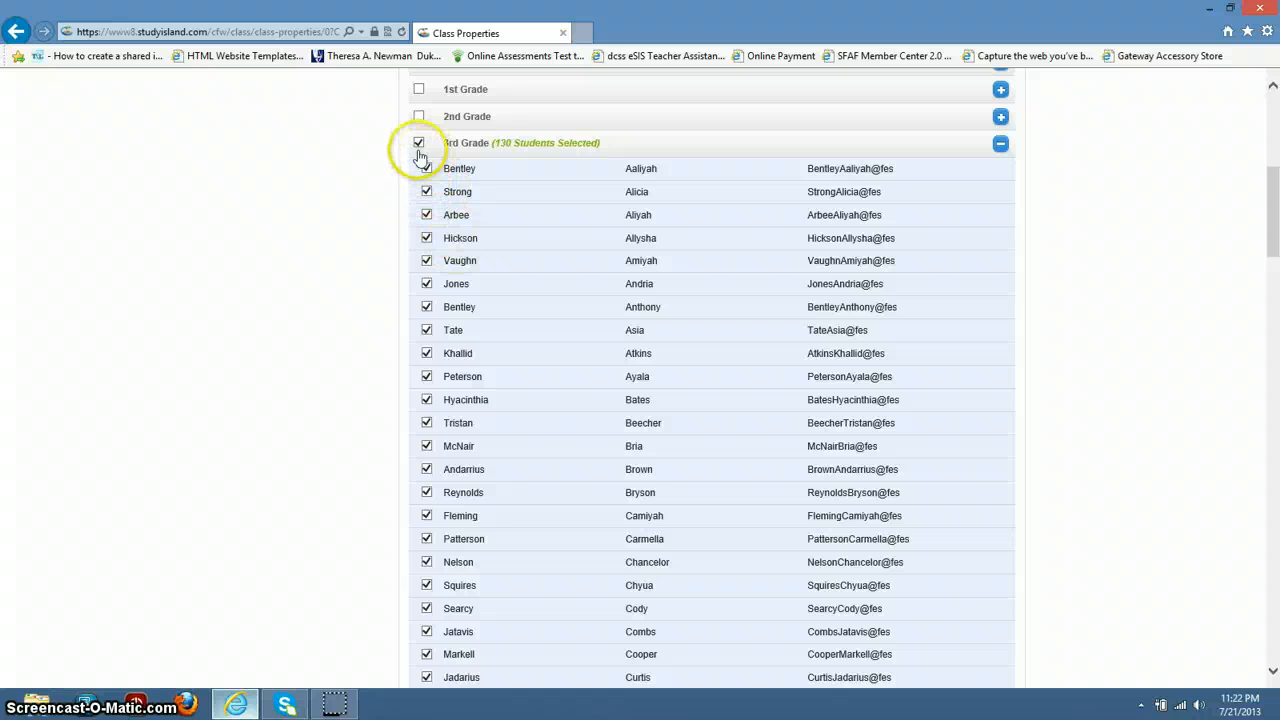
left_click(419, 144)
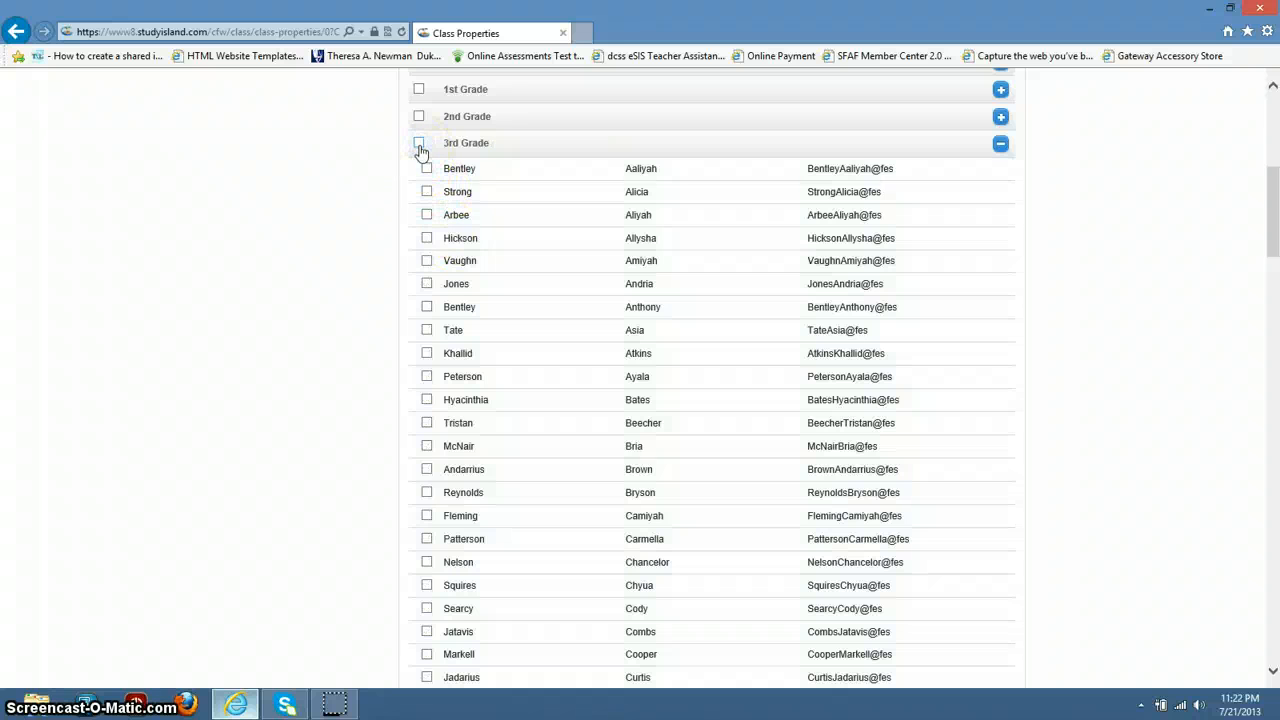
left_click(427, 285)
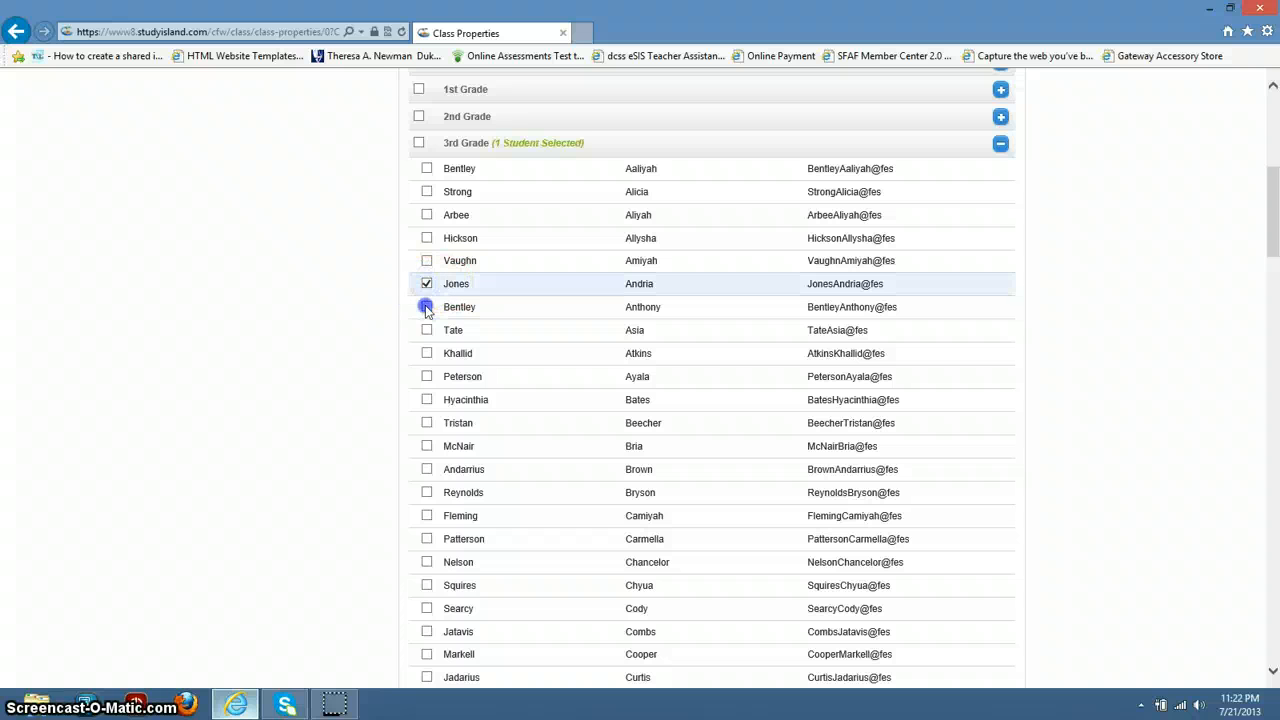
left_click(426, 307)
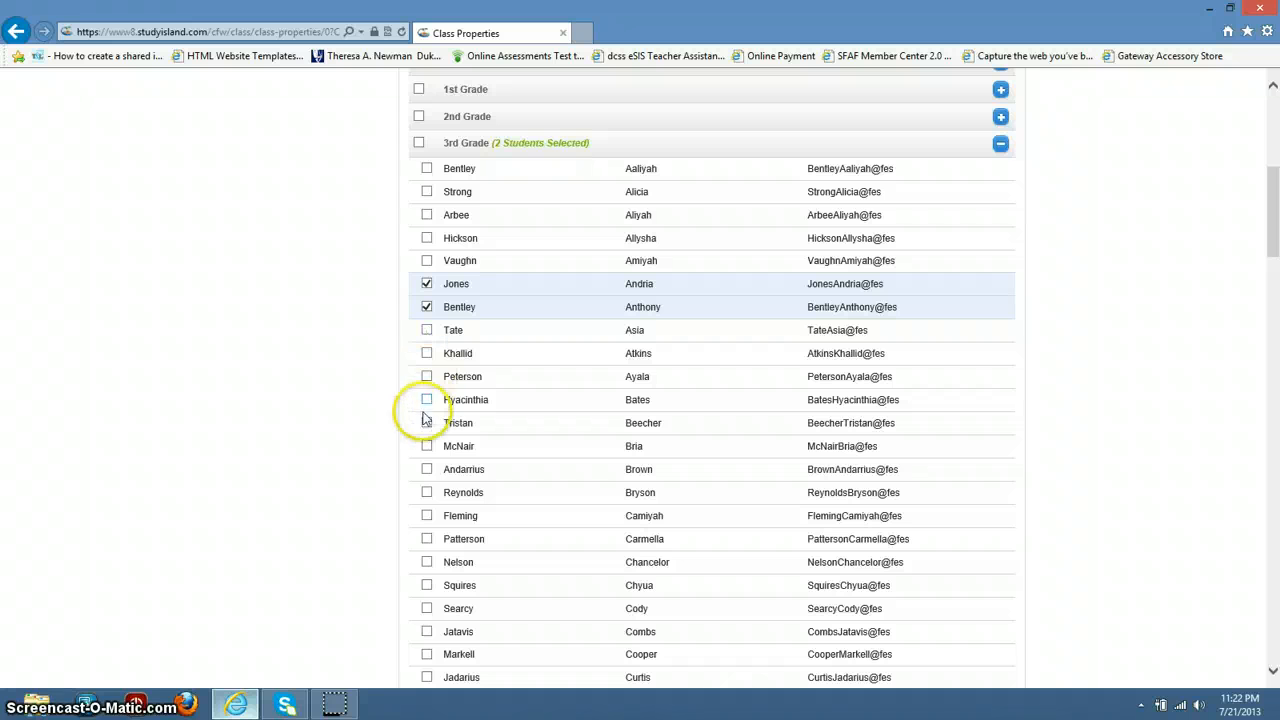
left_click(427, 470)
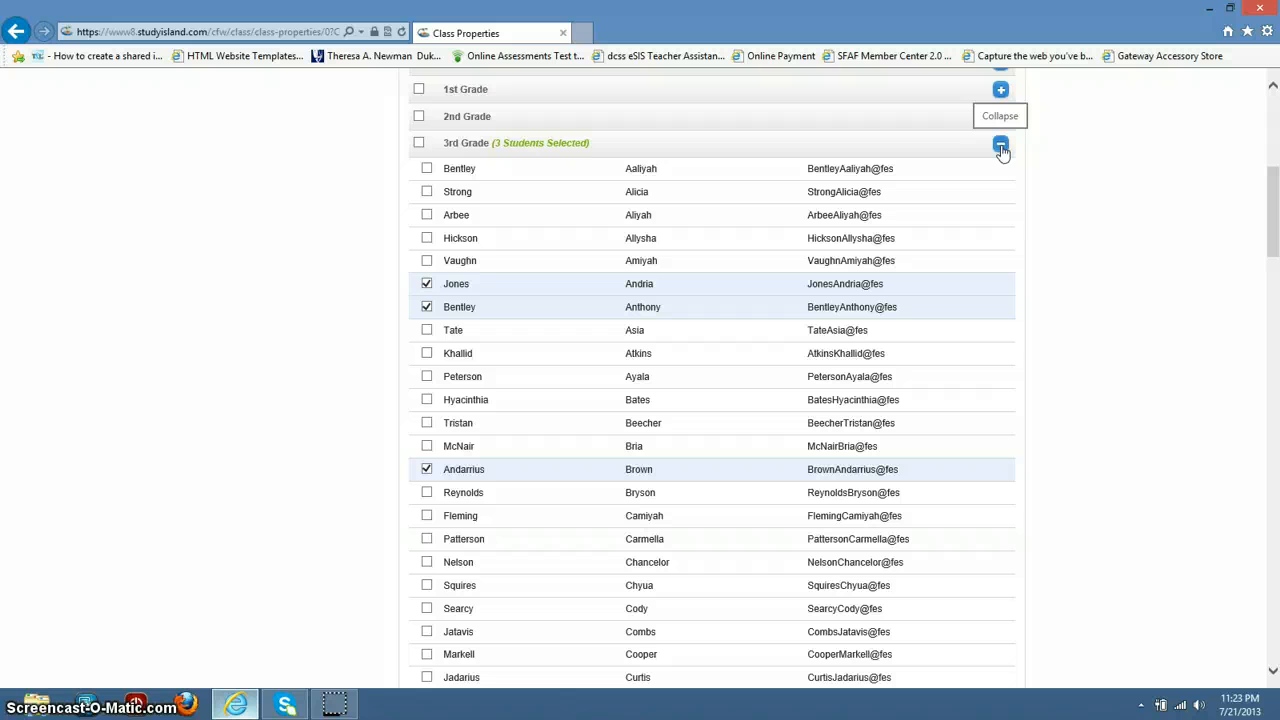
left_click(1001, 147)
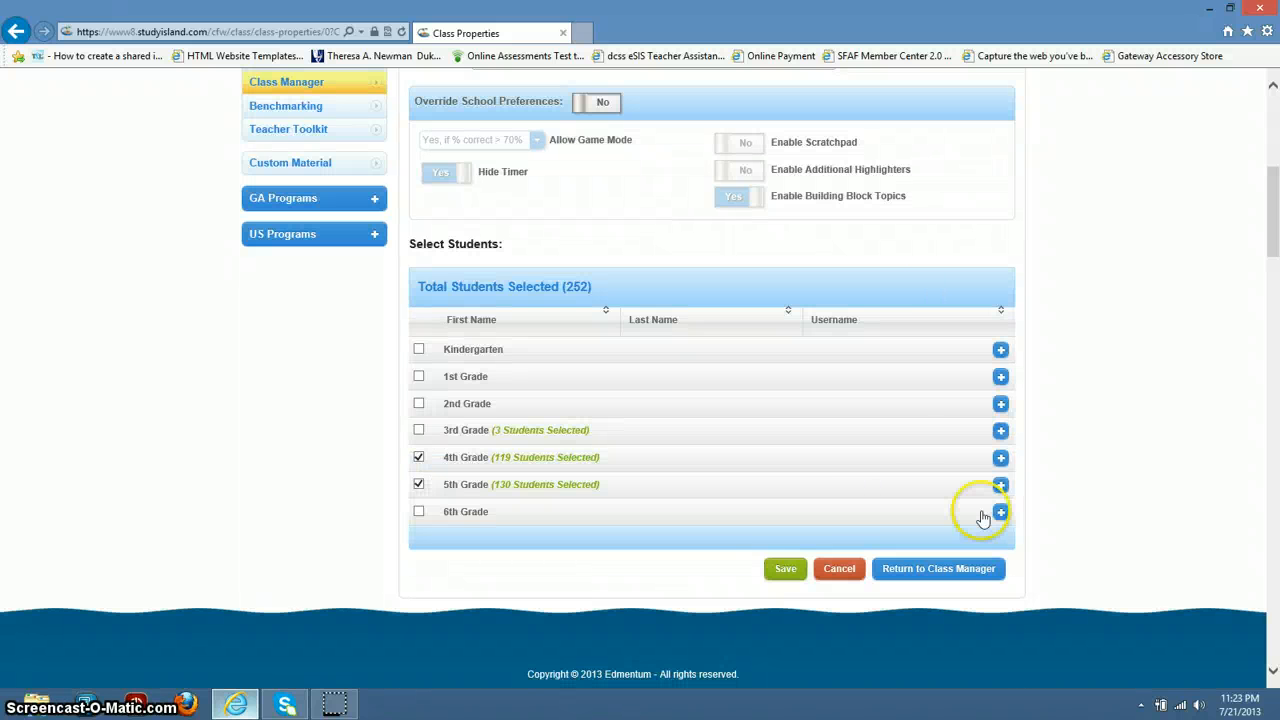
Step: Replace the whole 4th Grade selection with three individual 4th graders, leaving 136 students
left_click(1002, 459)
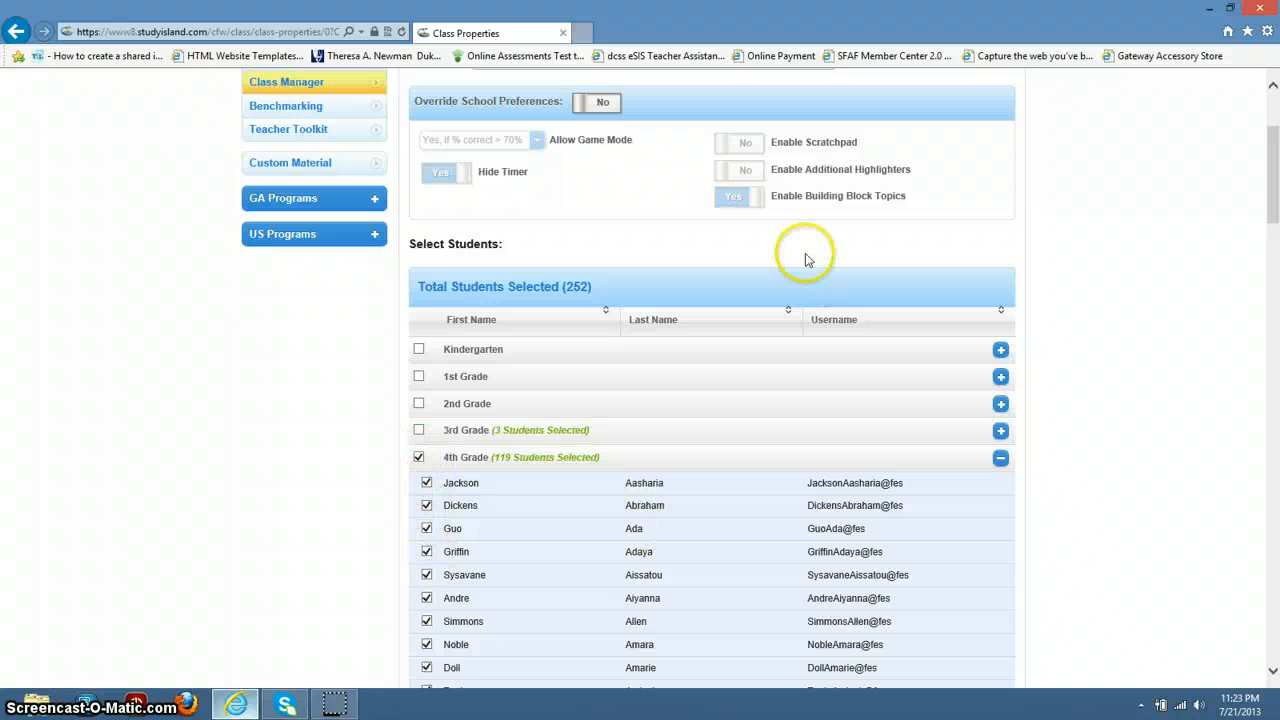
left_click_drag(1275, 225, 1275, 258)
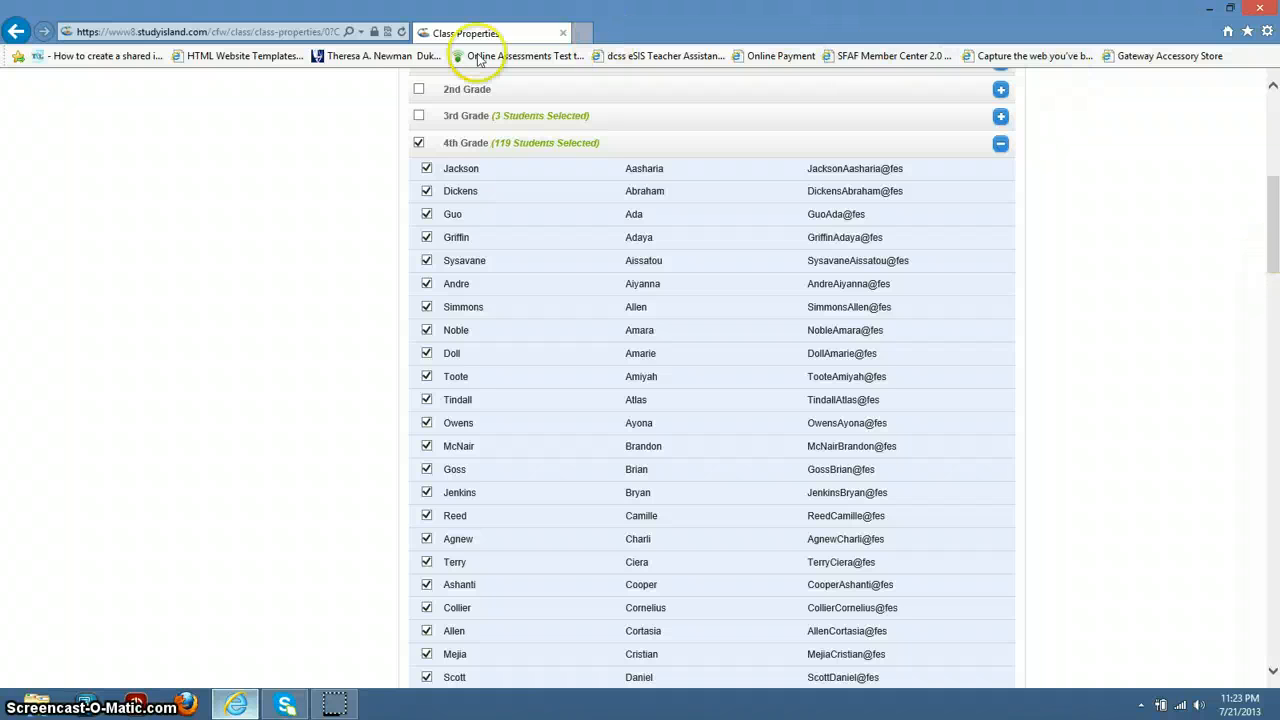
left_click(418, 141)
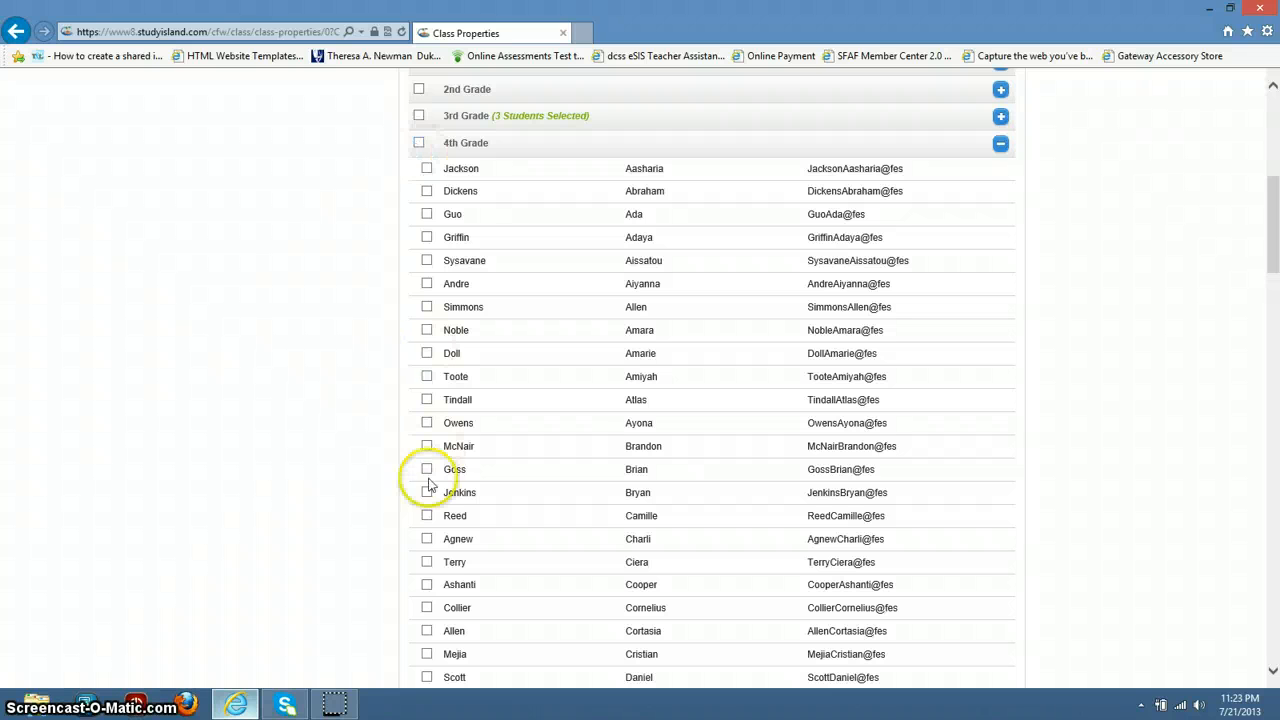
left_click(427, 608)
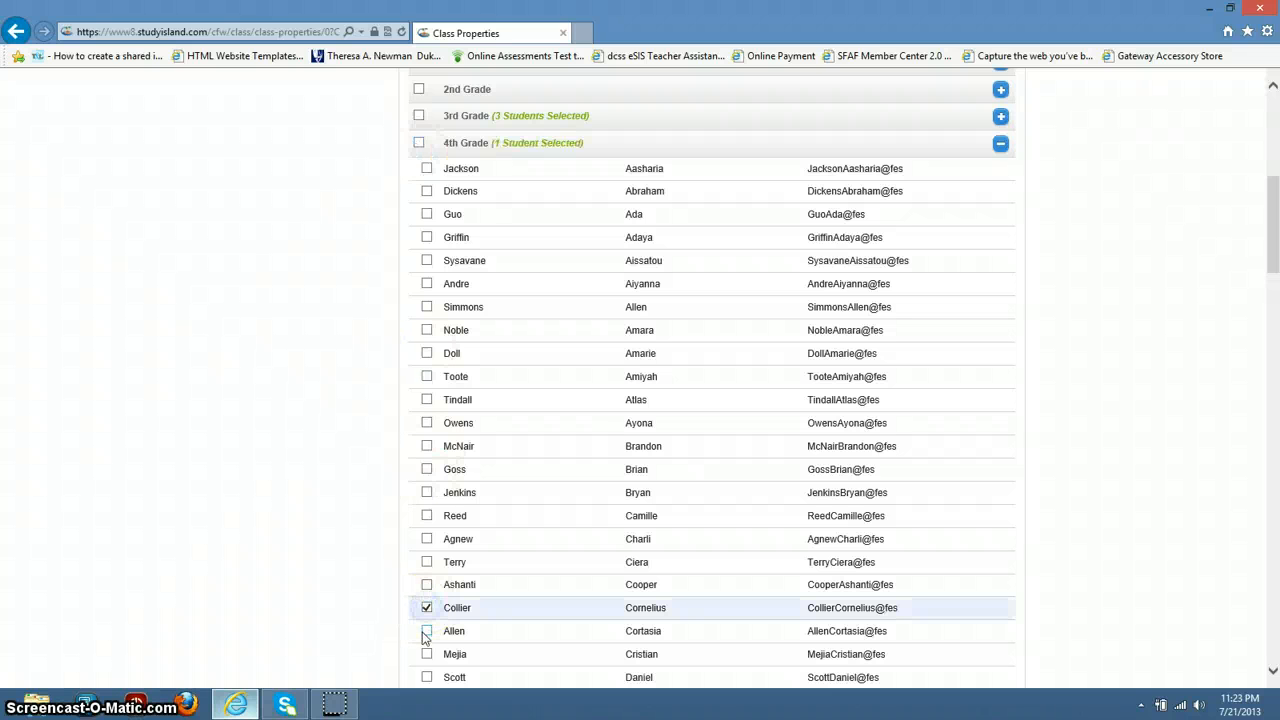
left_click(427, 631)
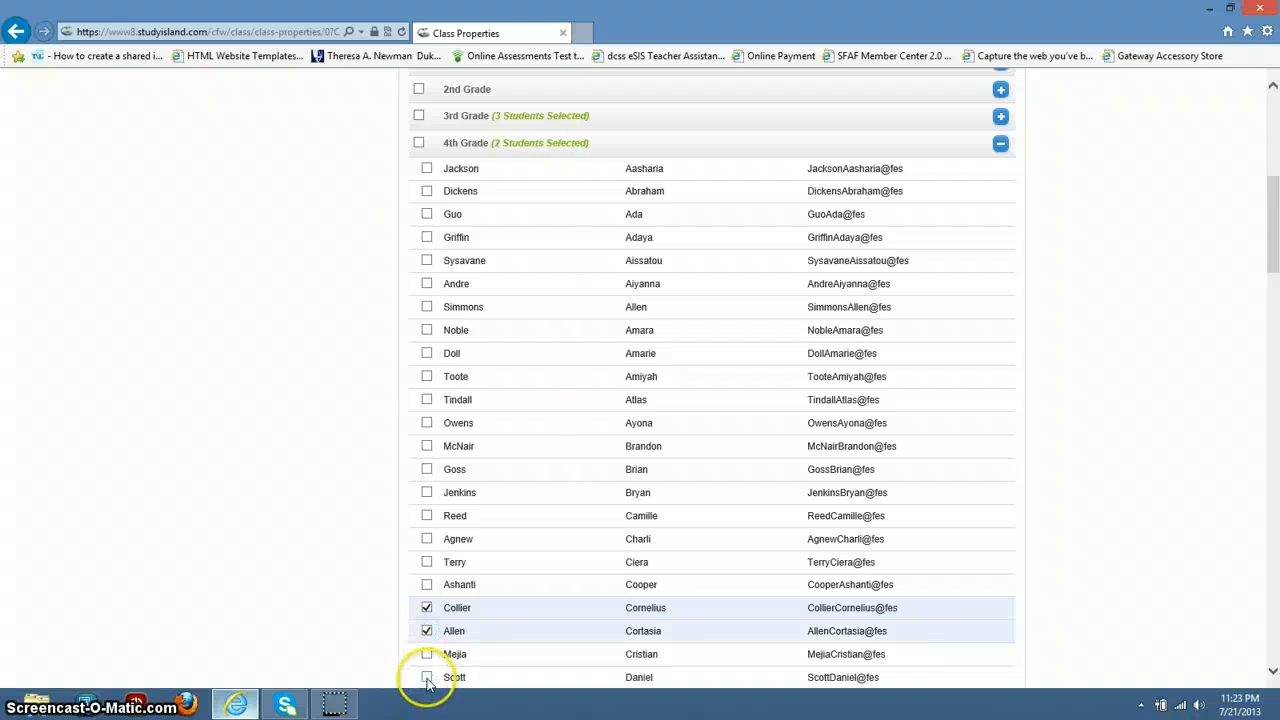
left_click(427, 376)
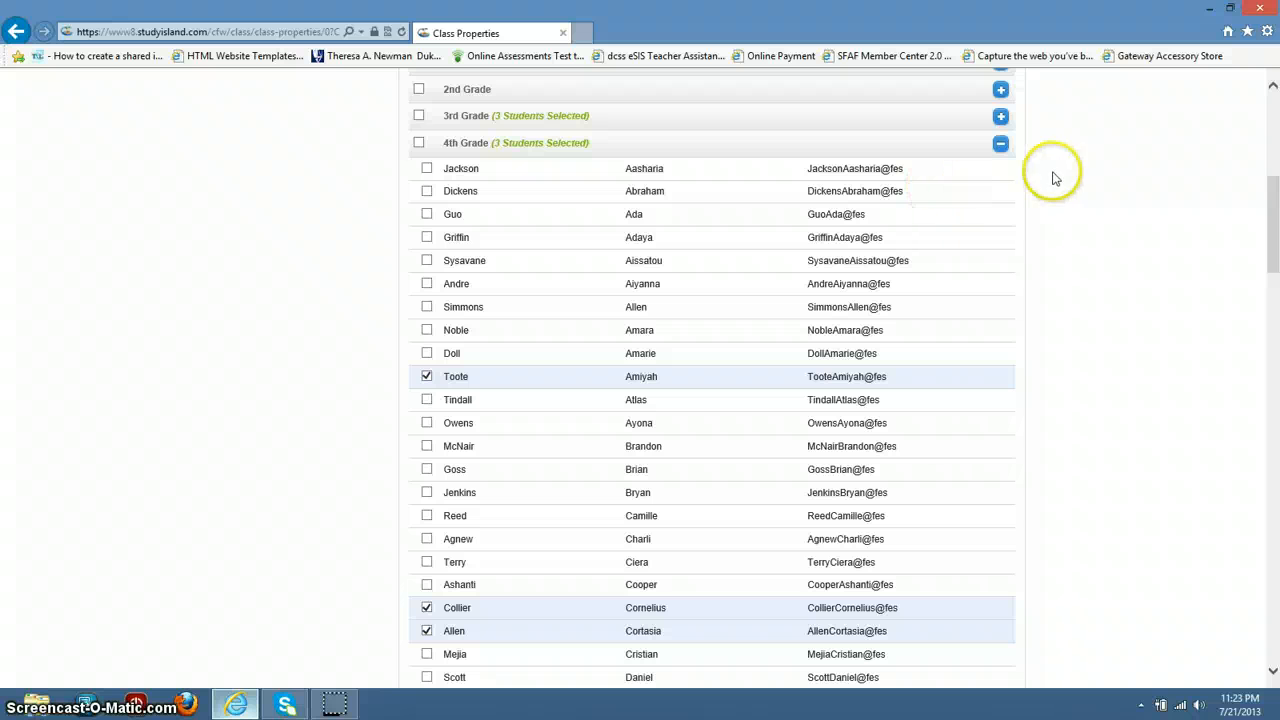
left_click(1001, 146)
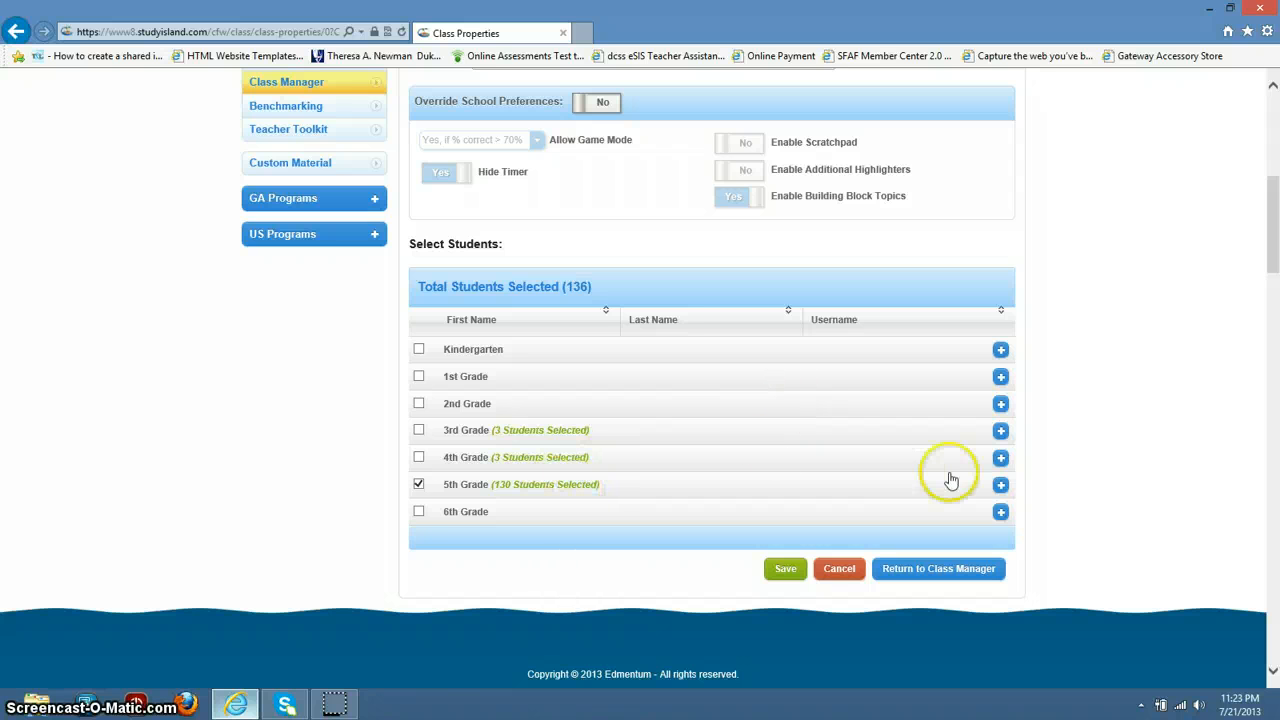
Step: Replace the whole 5th Grade selection with four individual 5th graders, leaving 10 students
left_click(1001, 486)
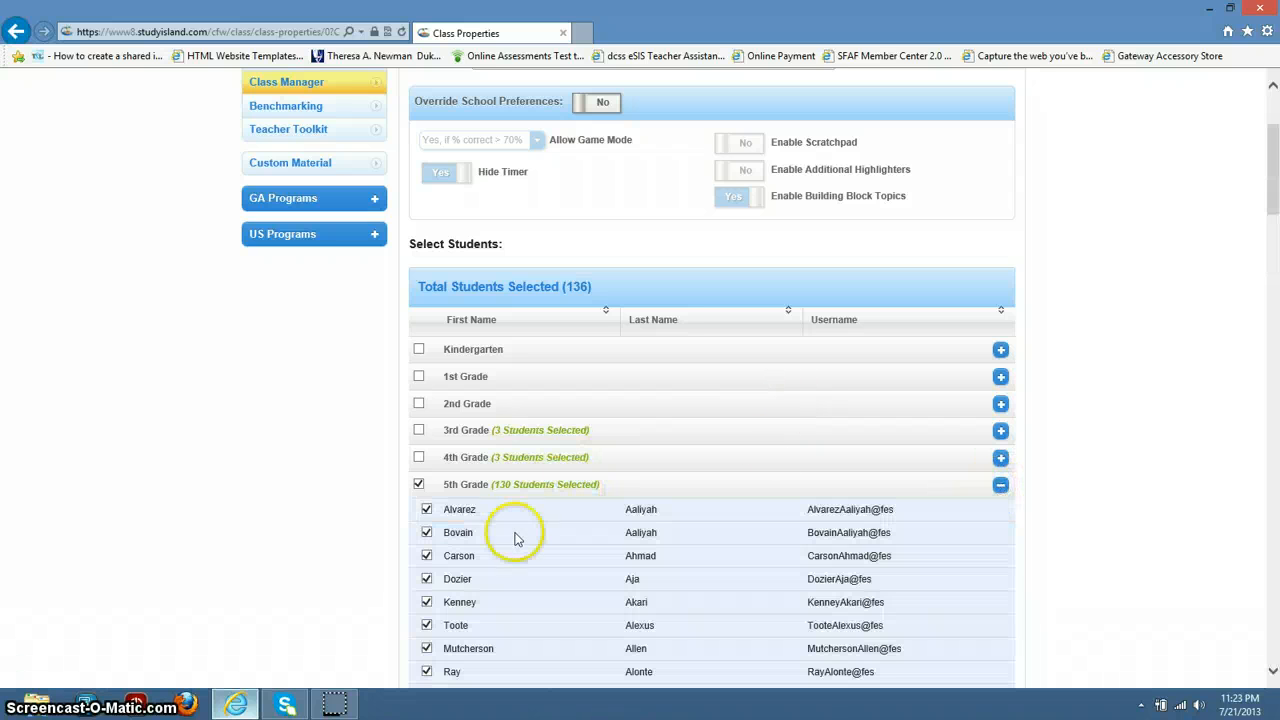
left_click(419, 486)
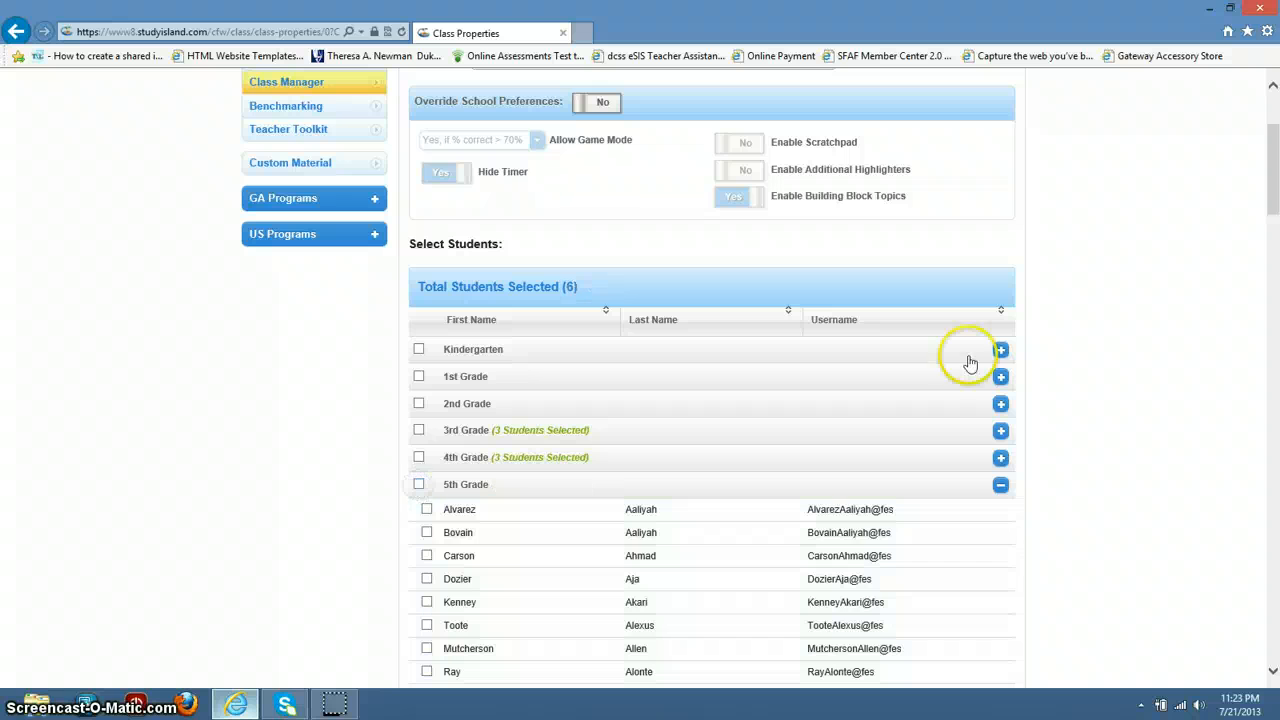
left_click_drag(1275, 160, 1275, 355)
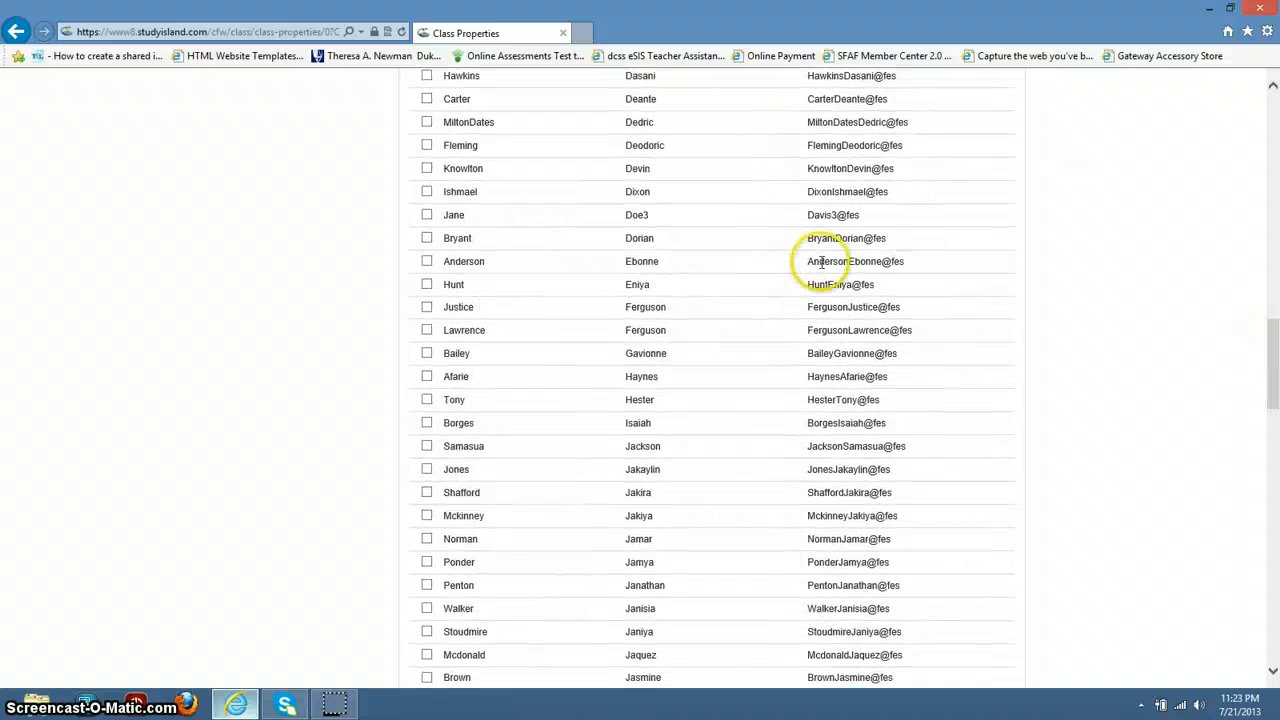
left_click(428, 424)
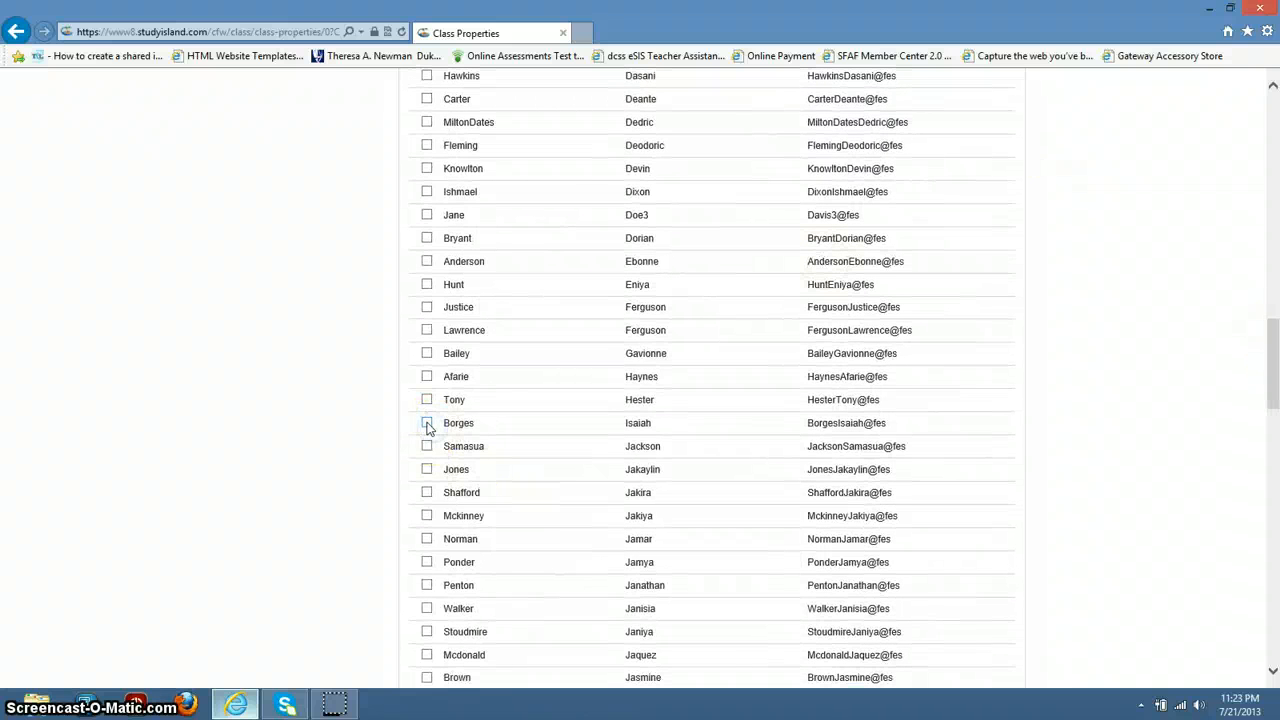
left_click(427, 447)
left_click(427, 470)
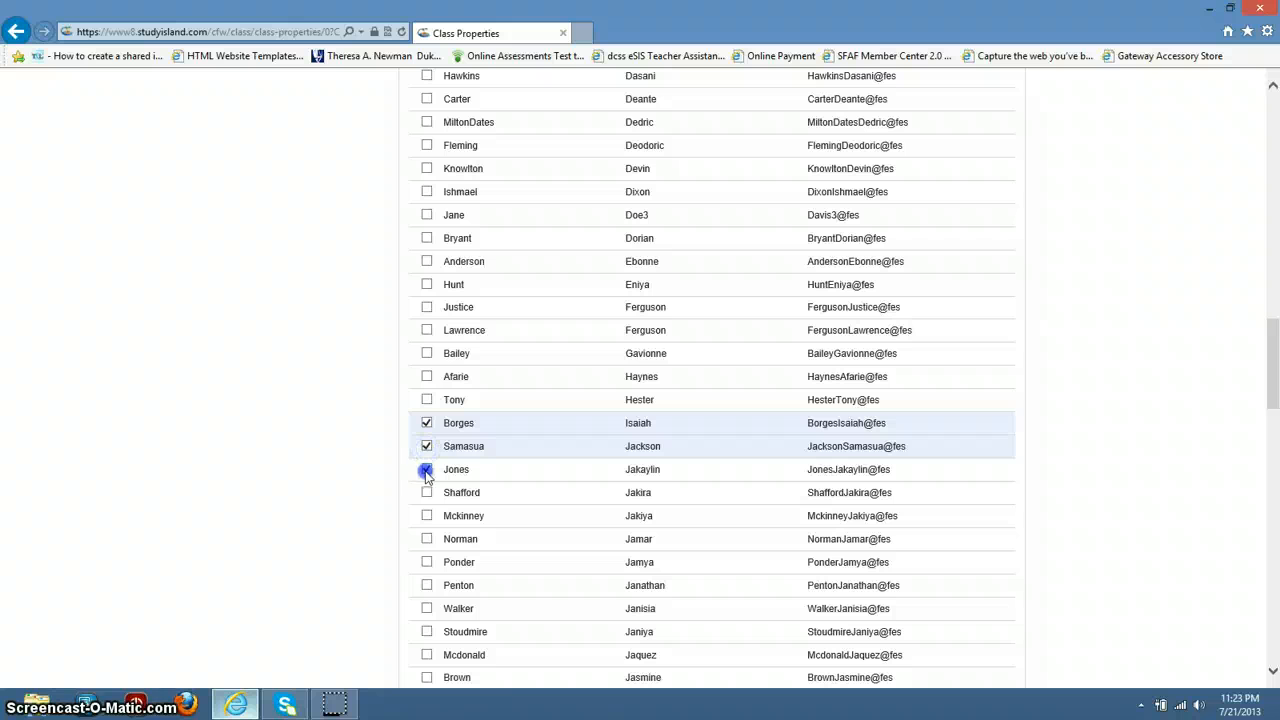
left_click(427, 493)
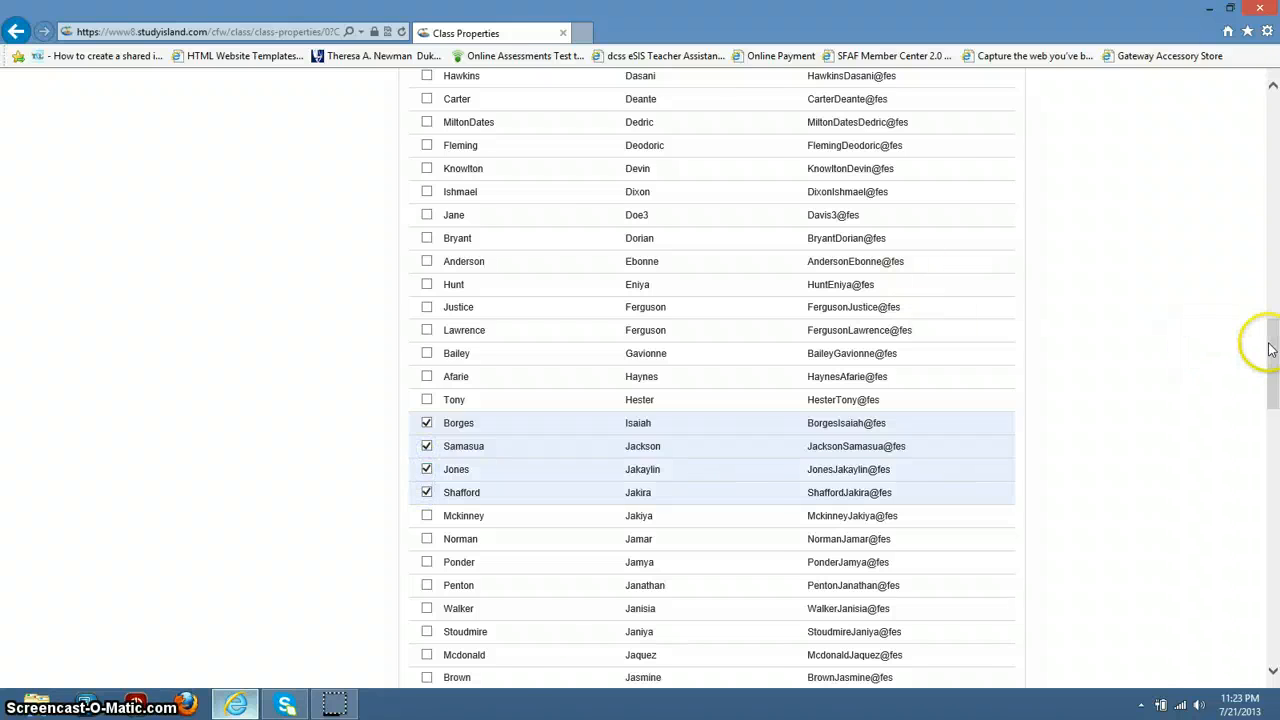
left_click_drag(1274, 355, 1263, 188)
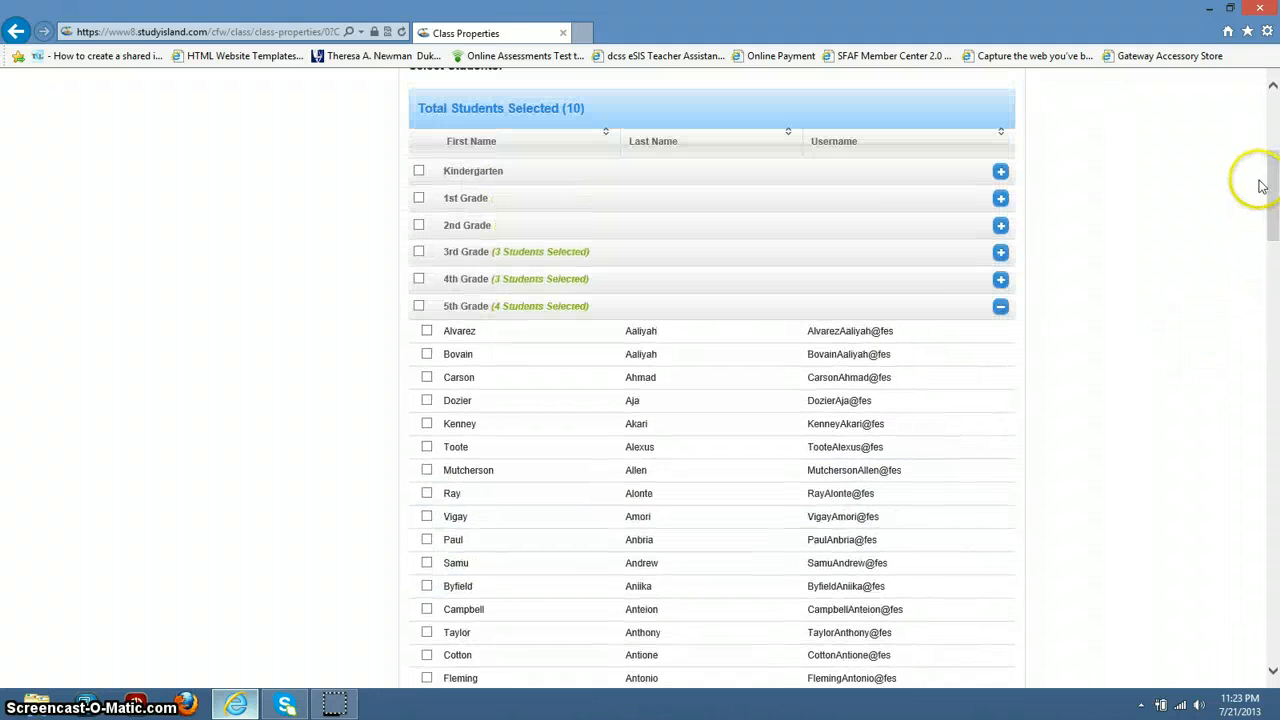
Step: Save Panther All Stars with its 10 students and confirm 'The class was created'
left_click(1001, 308)
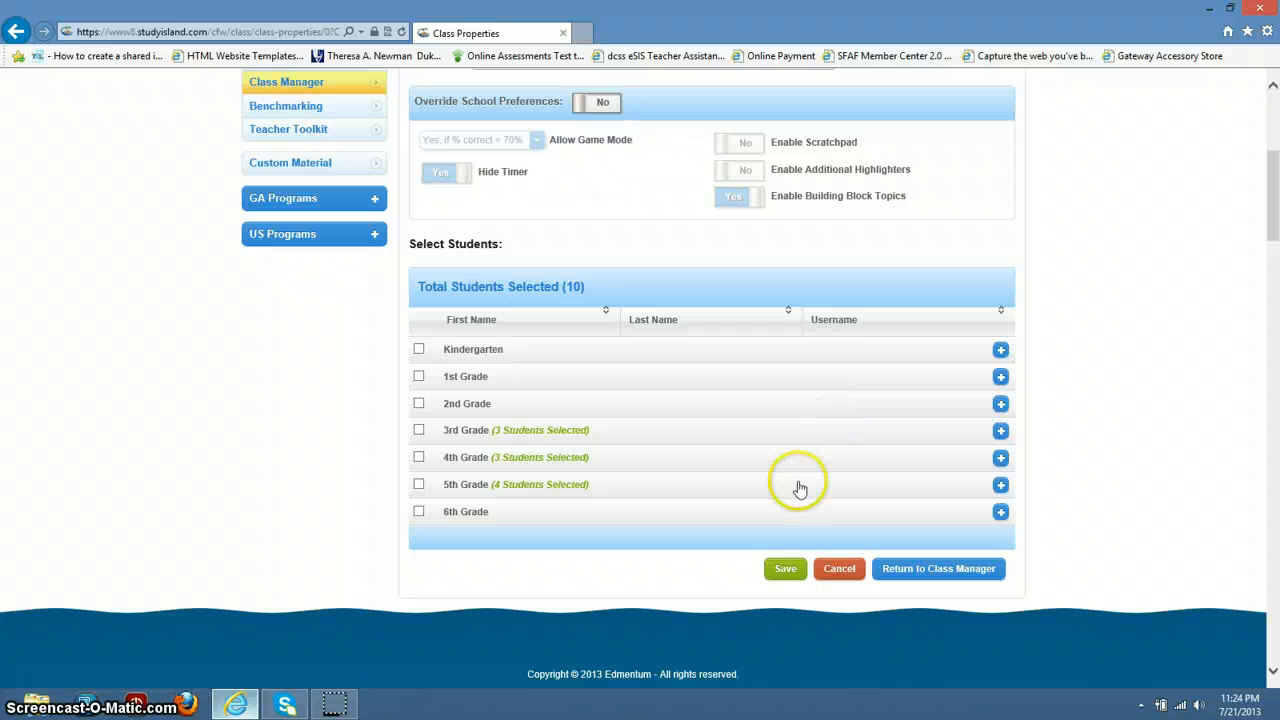
left_click(788, 575)
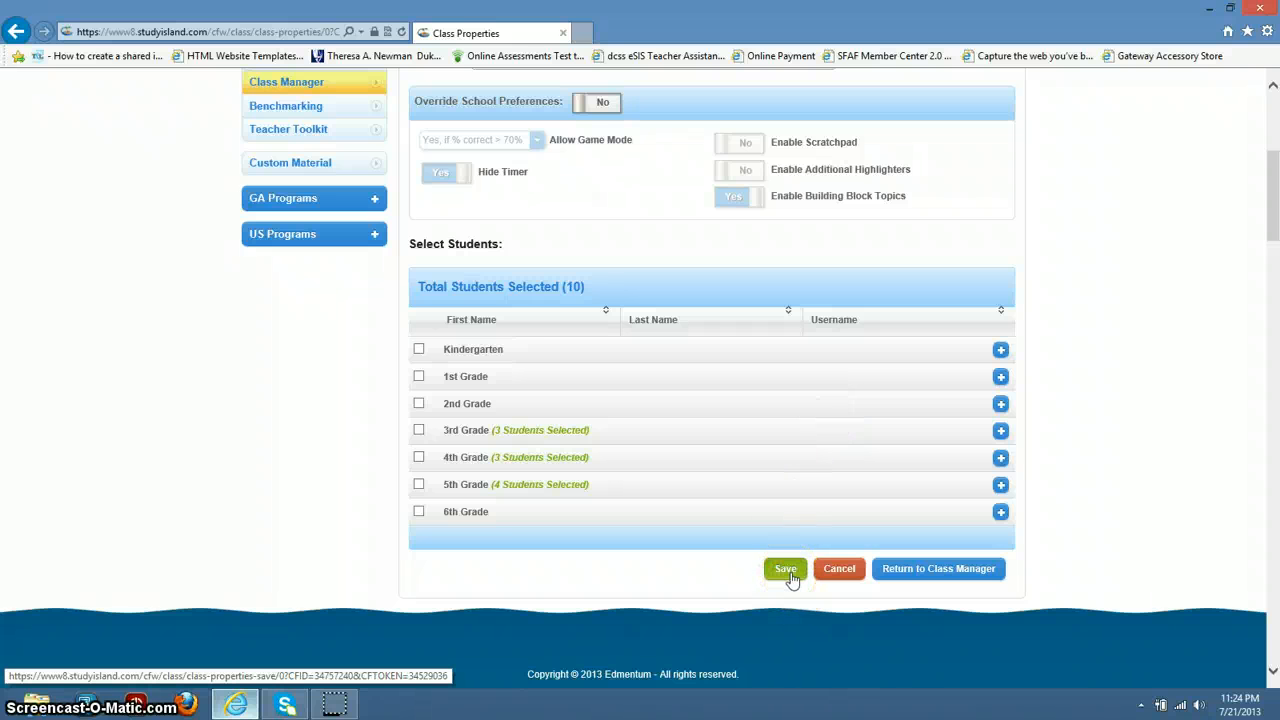
left_click(790, 572)
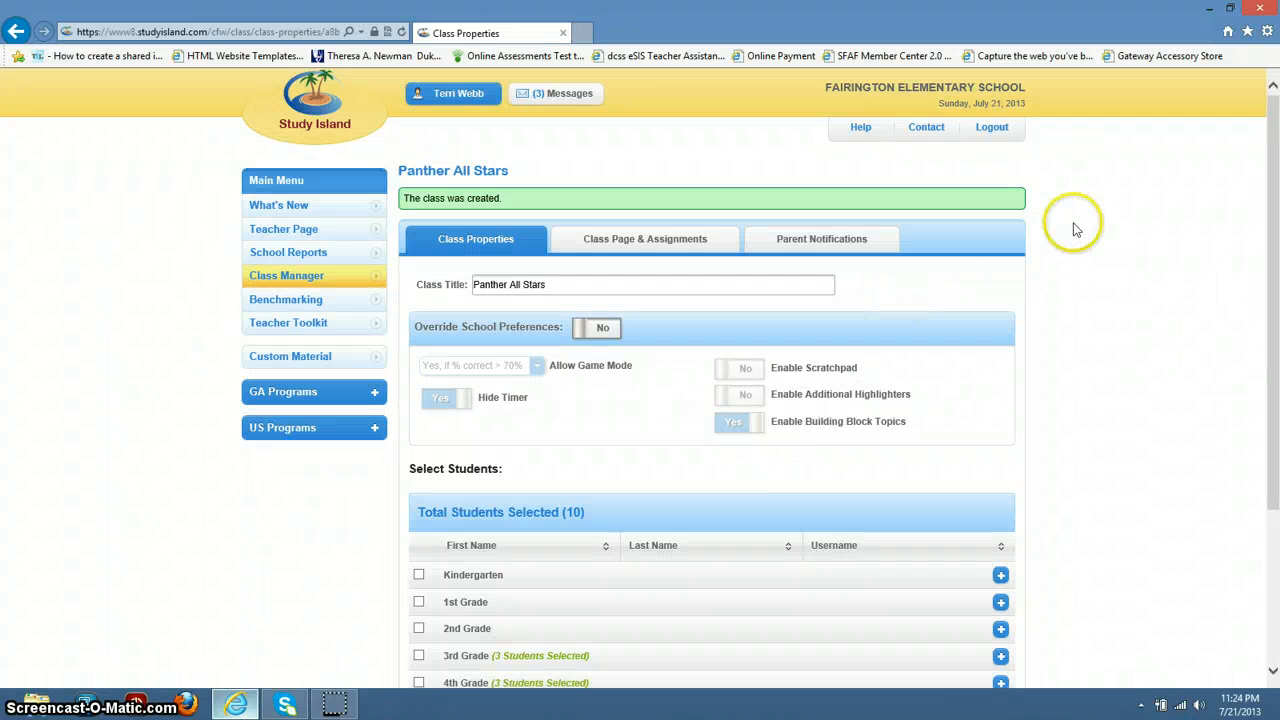
left_click_drag(1270, 170, 1277, 308)
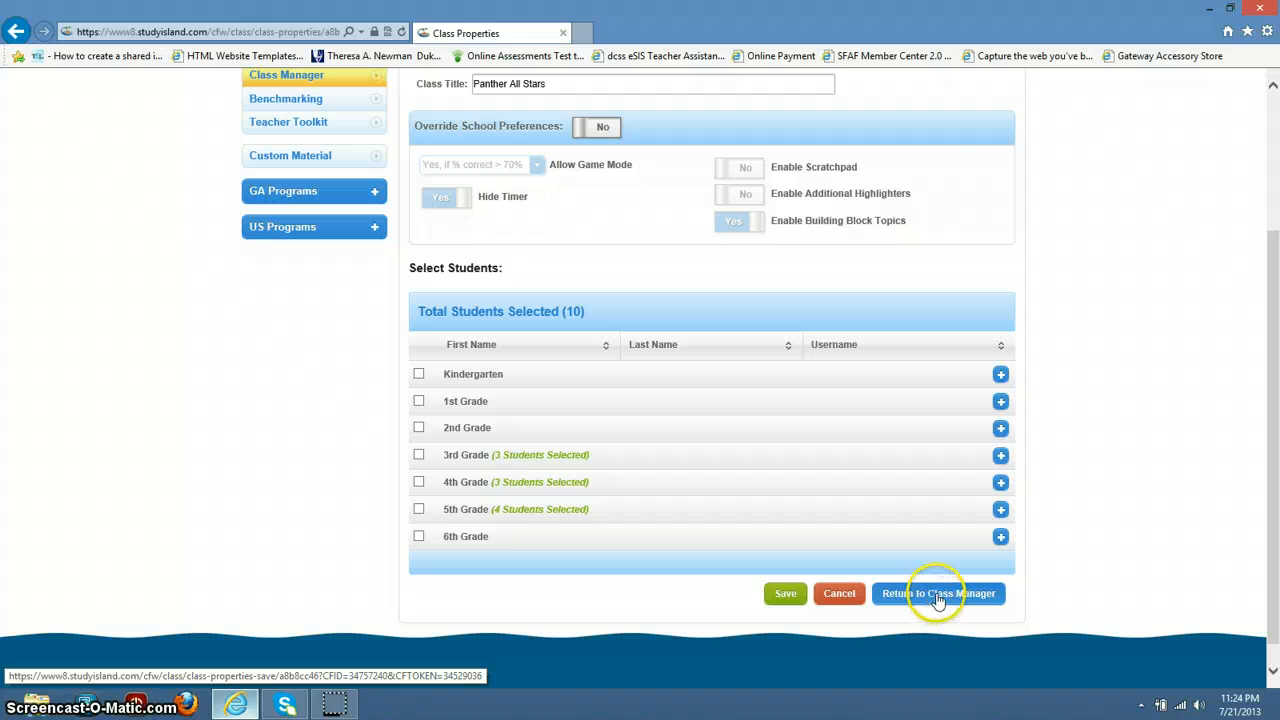
Step: Return to the class list and open Panther All Stars' Class Page and Assignments
left_click(938, 596)
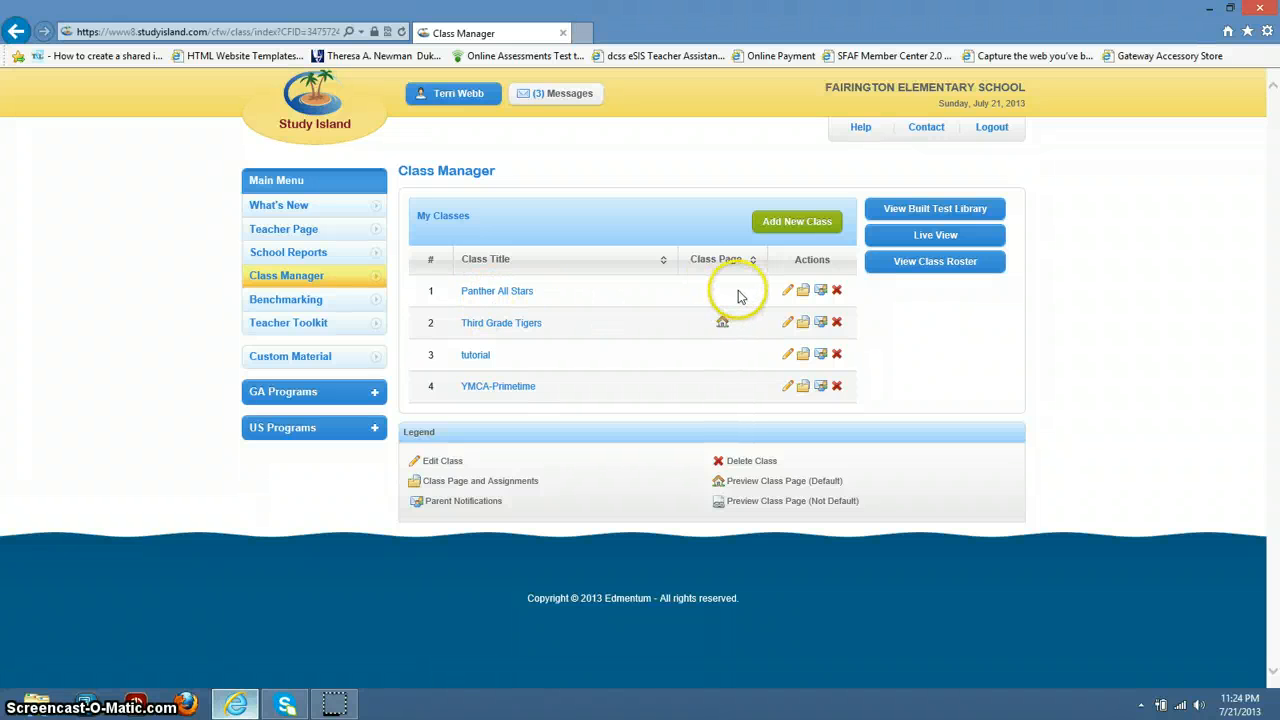
left_click(805, 297)
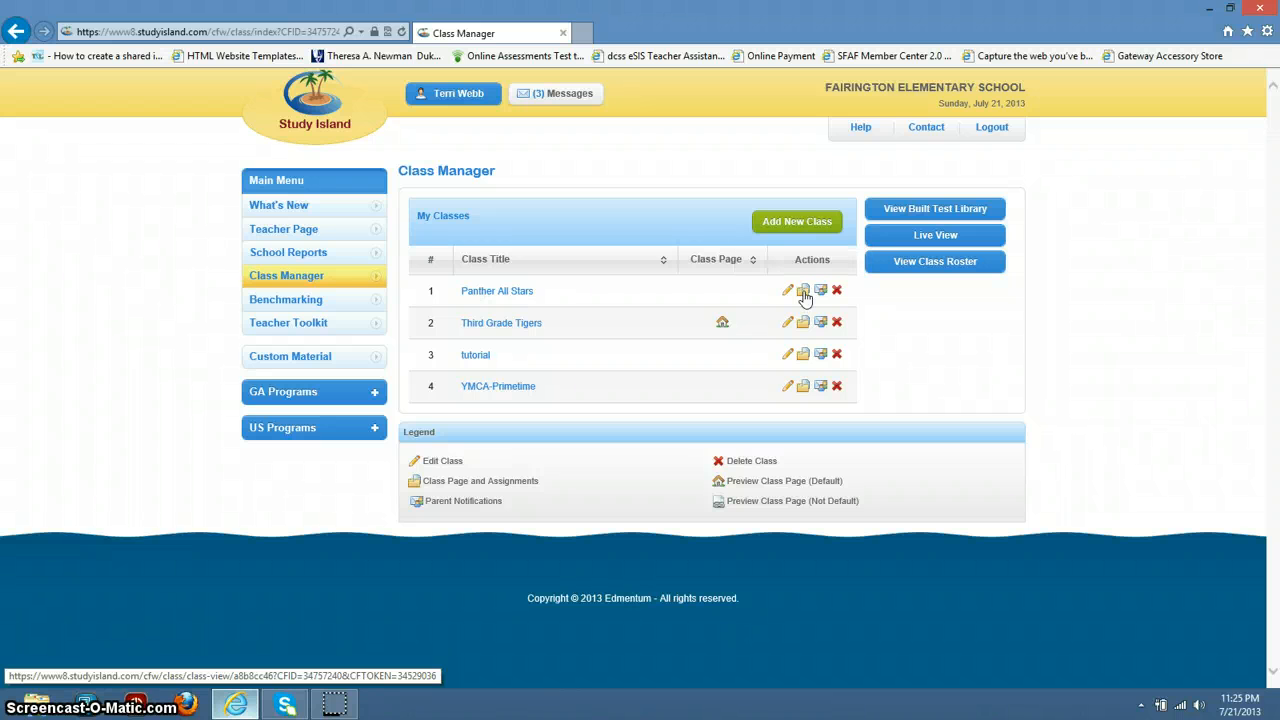
left_click(805, 297)
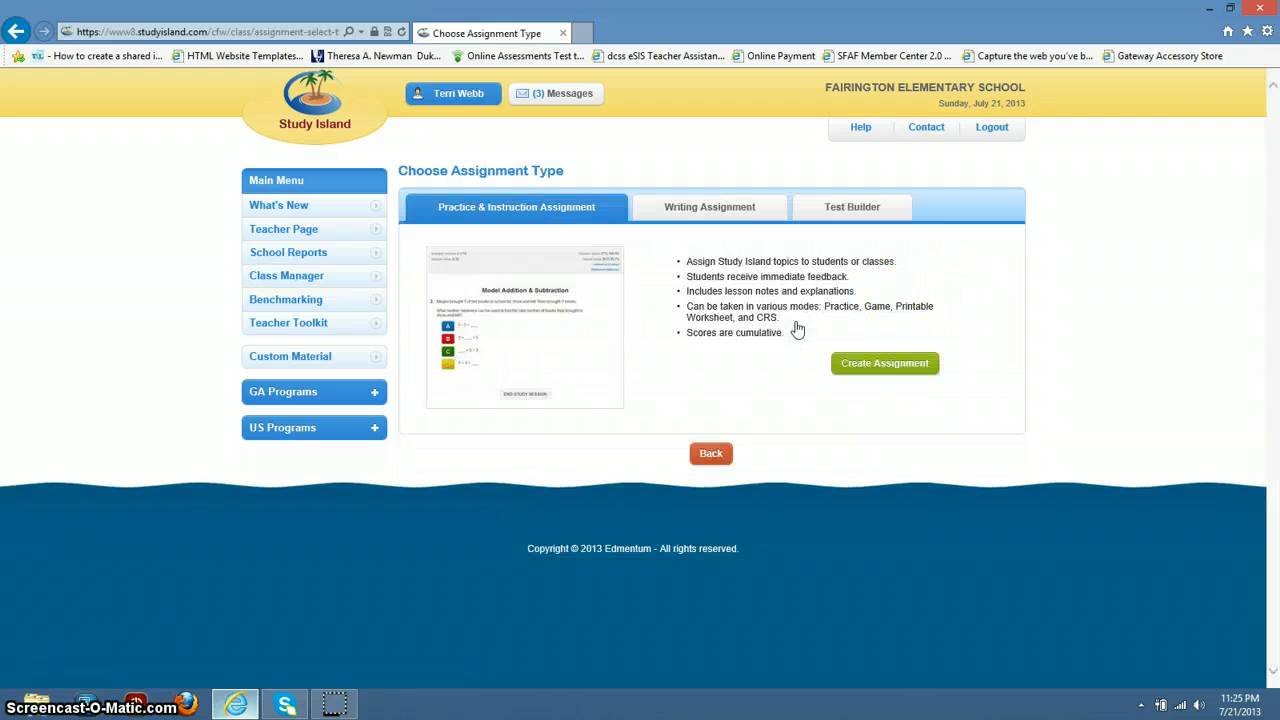
Step: Create a new Practice & Instruction assignment and place the cursor in its title field
left_click(860, 369)
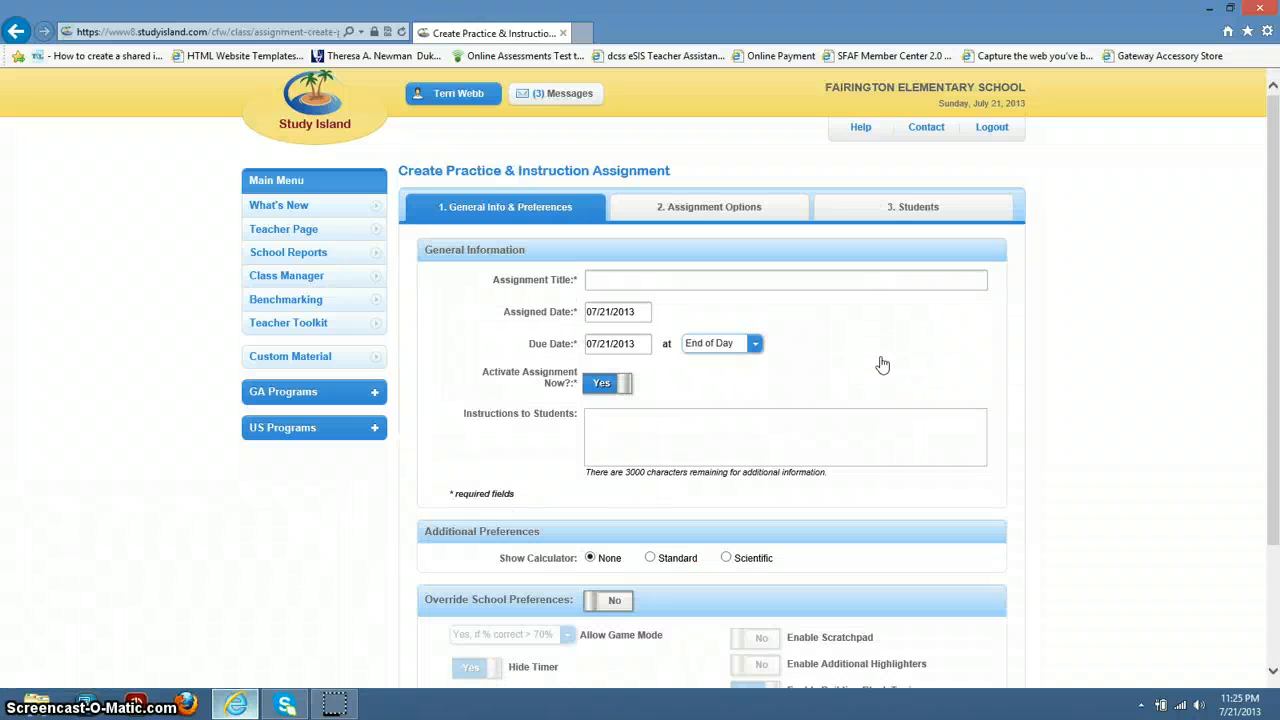
left_click(781, 276)
Step: Title it 'Multiplication' and add instructions: do your best; email or raise your hand with questions
type("Multipl")
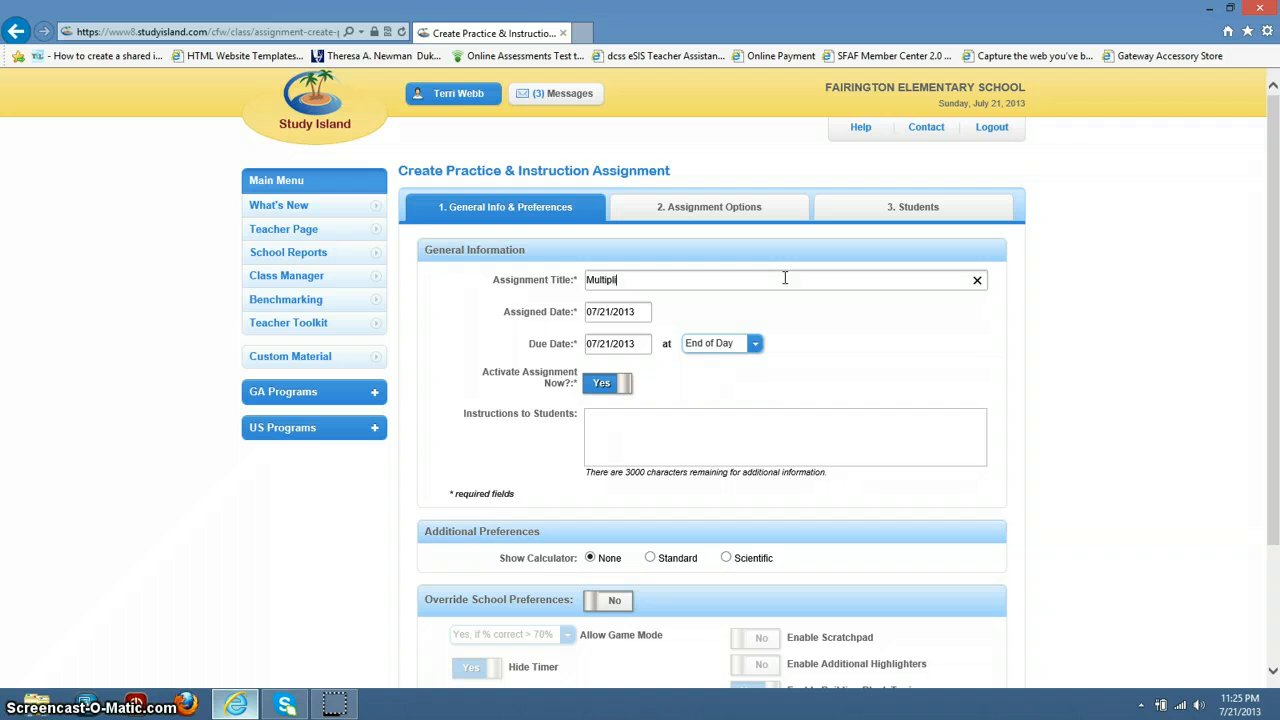
type("ication")
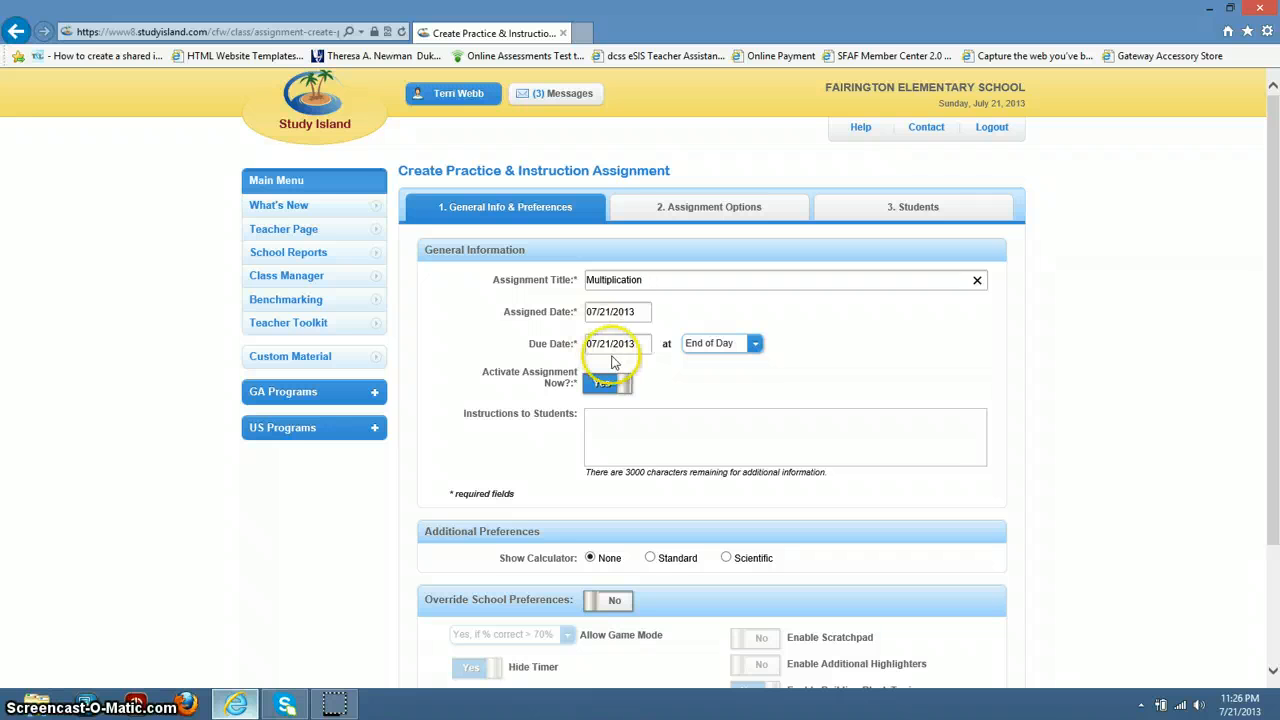
left_click(612, 344)
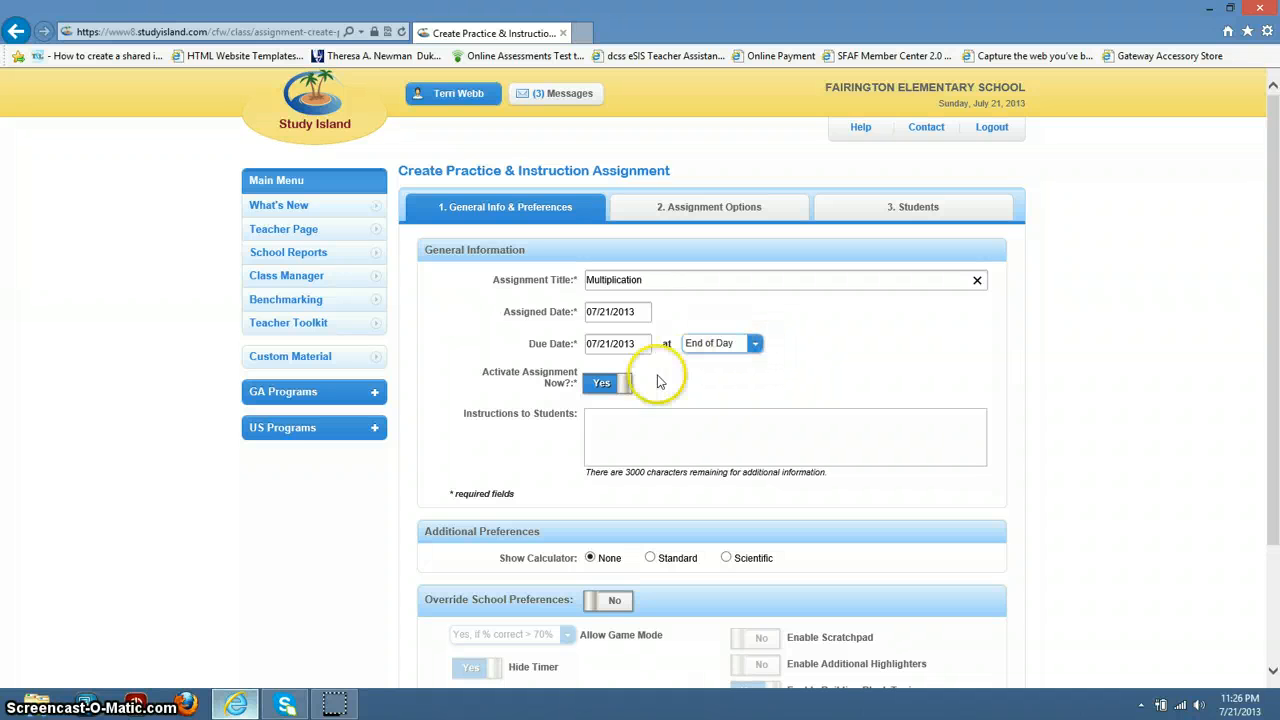
left_click(671, 433)
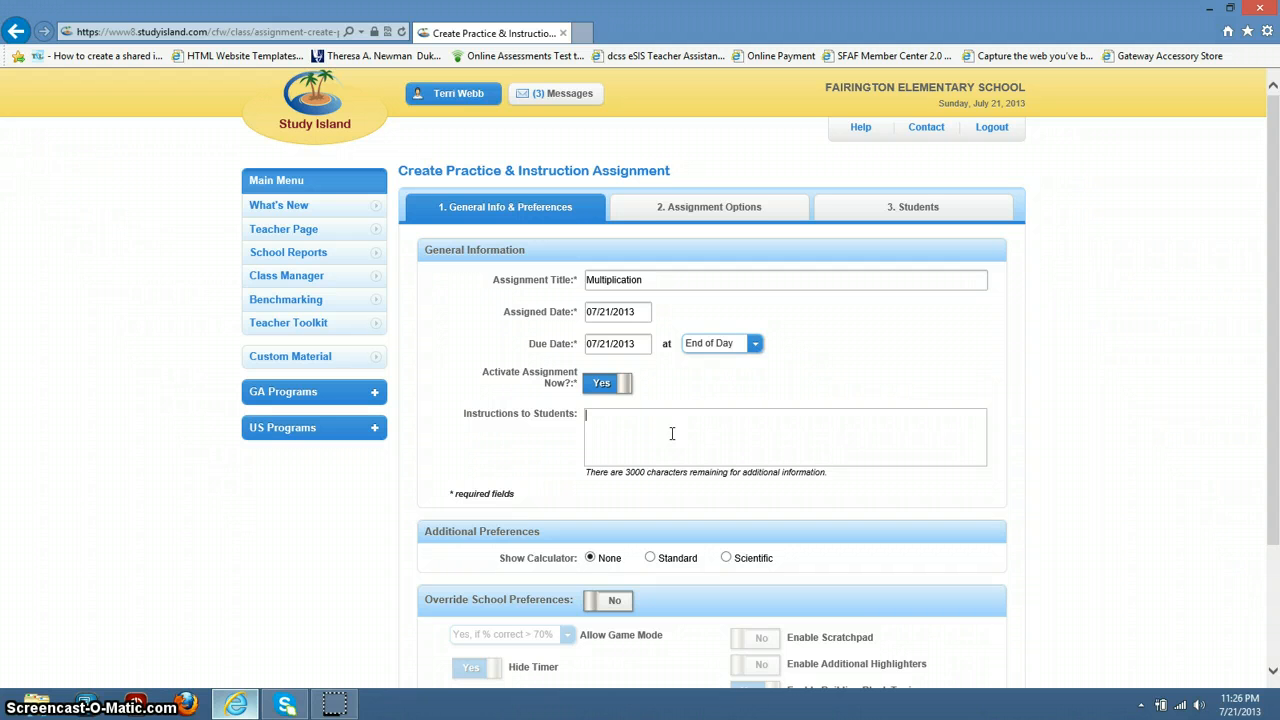
type("Do your best ")
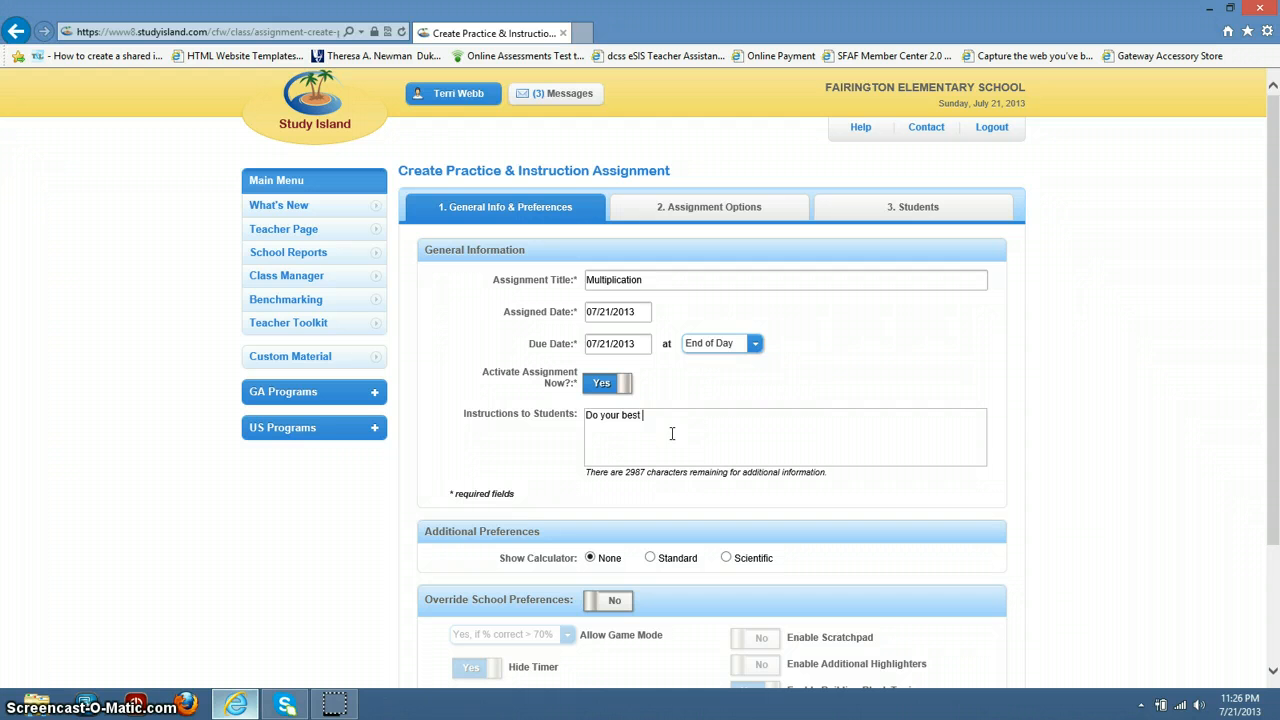
type("when a")
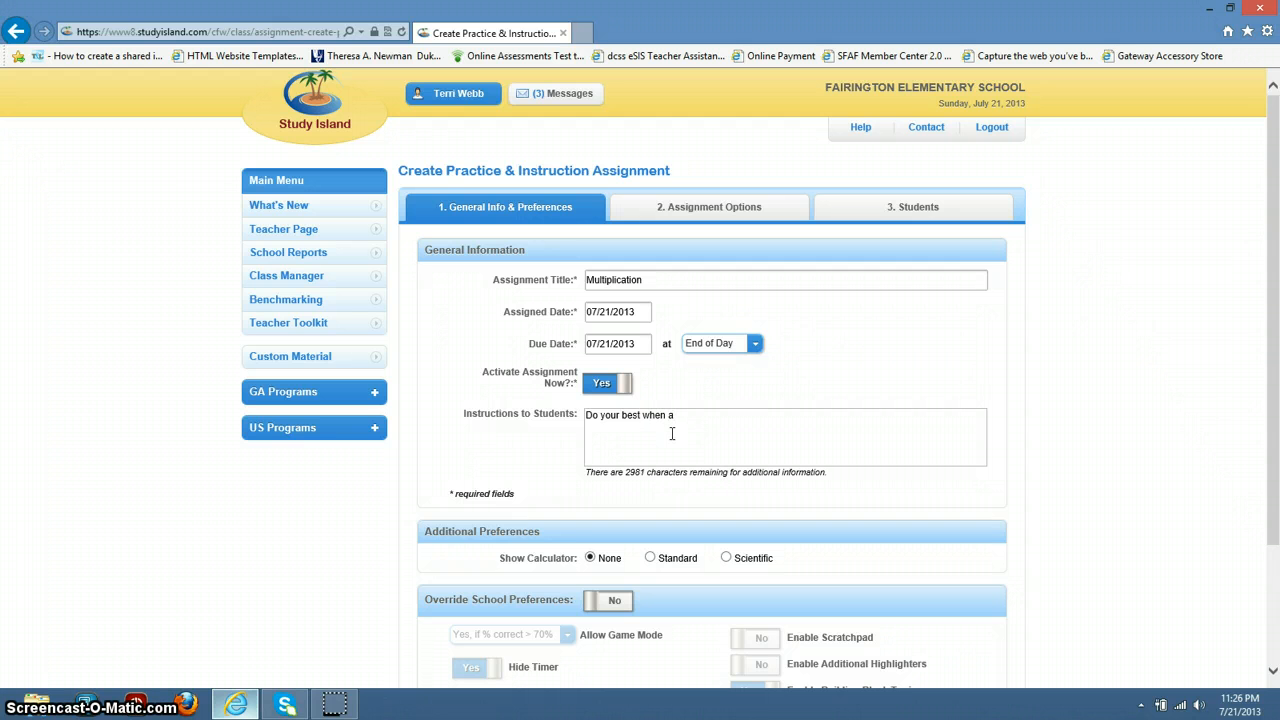
type("ttempting to answer the give")
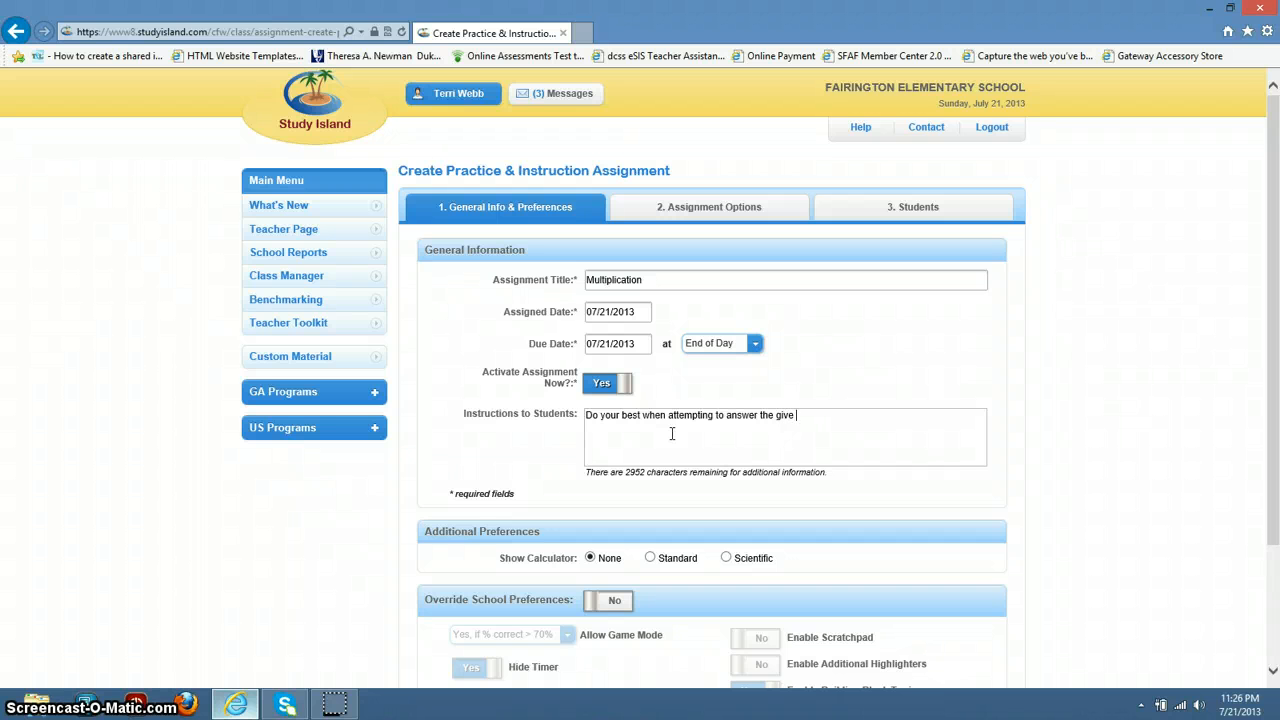
key("BackSpace")
type("n multiplication problesm")
key("BackSpace")
key("BackSpace")
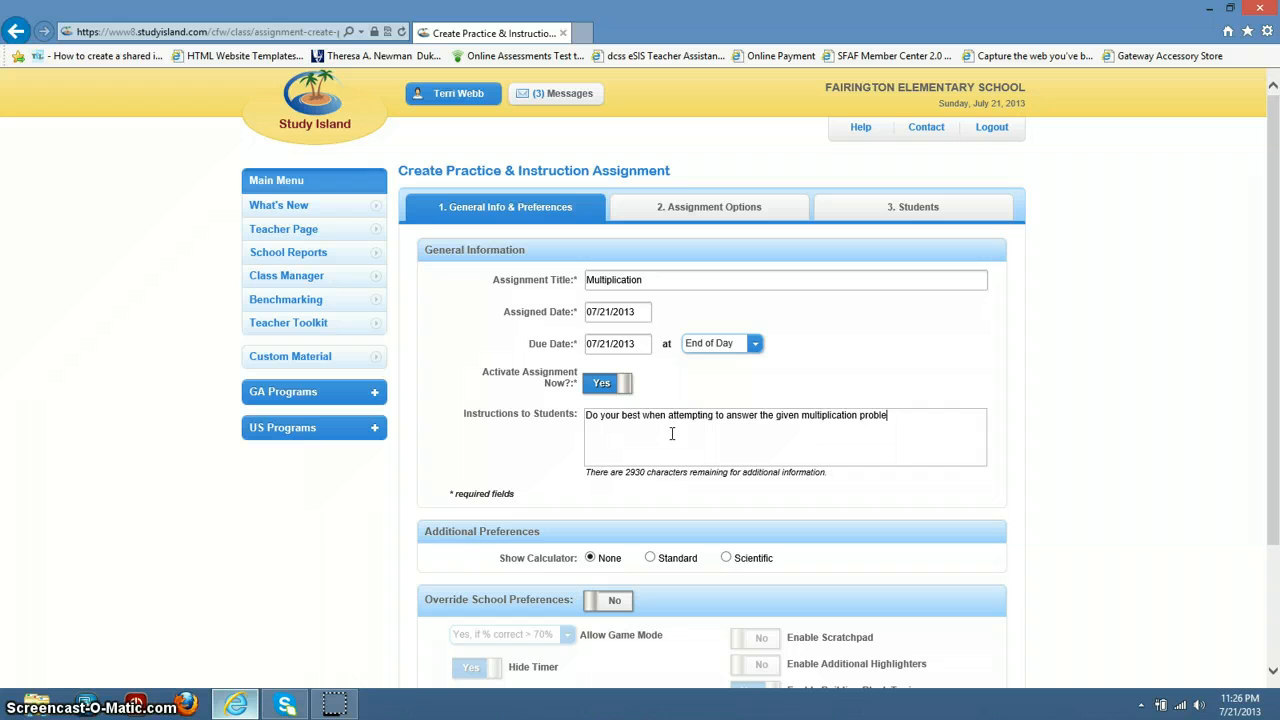
type("ms.  I")
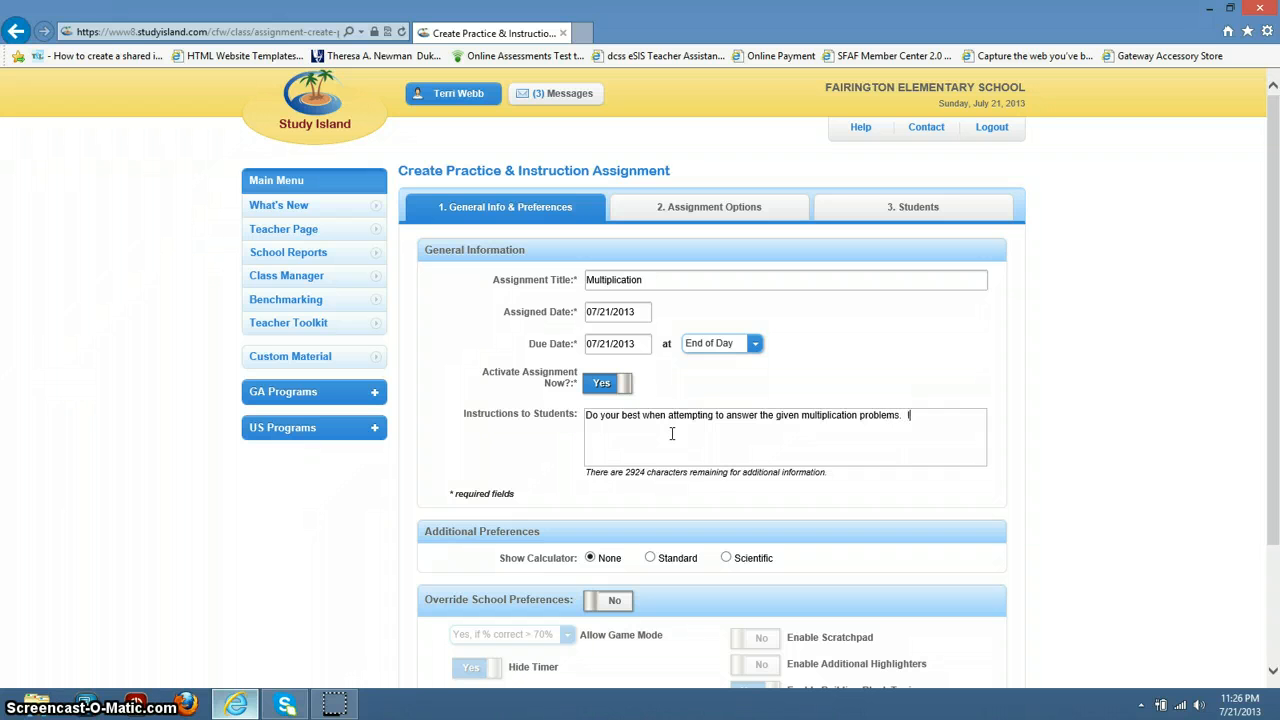
type("f you have any questions, pl")
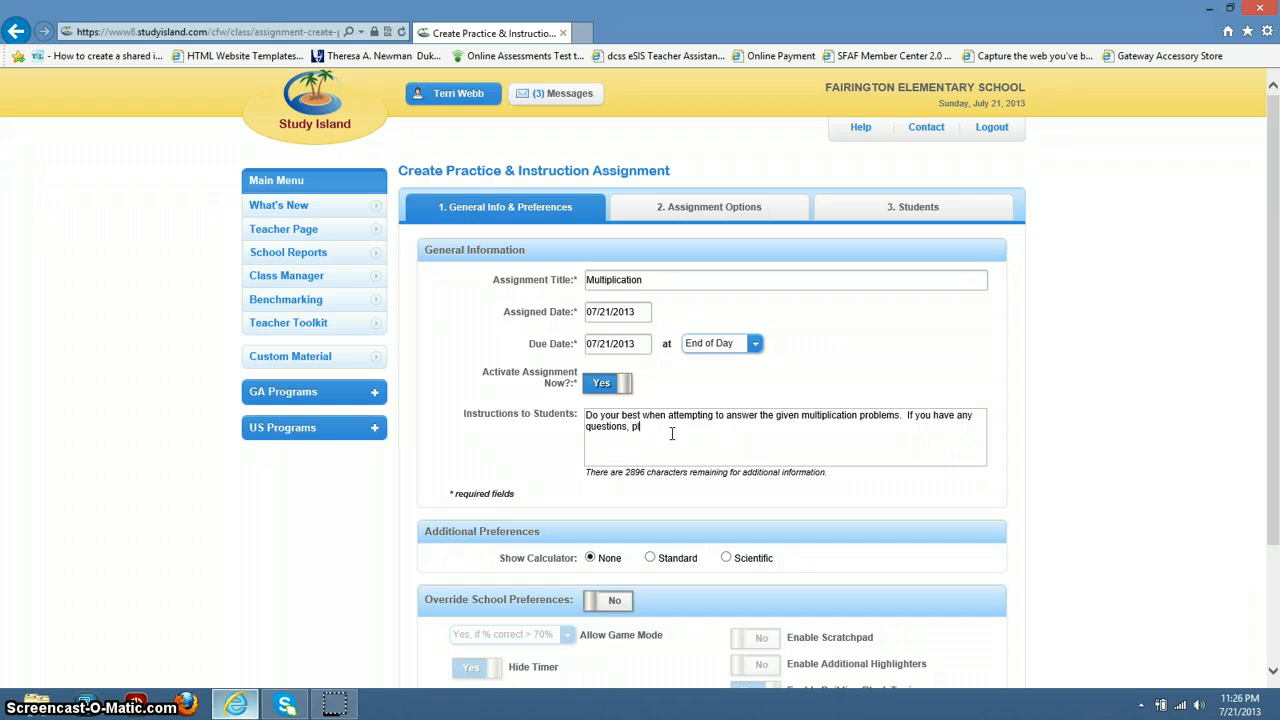
type("ease ")
type("e")
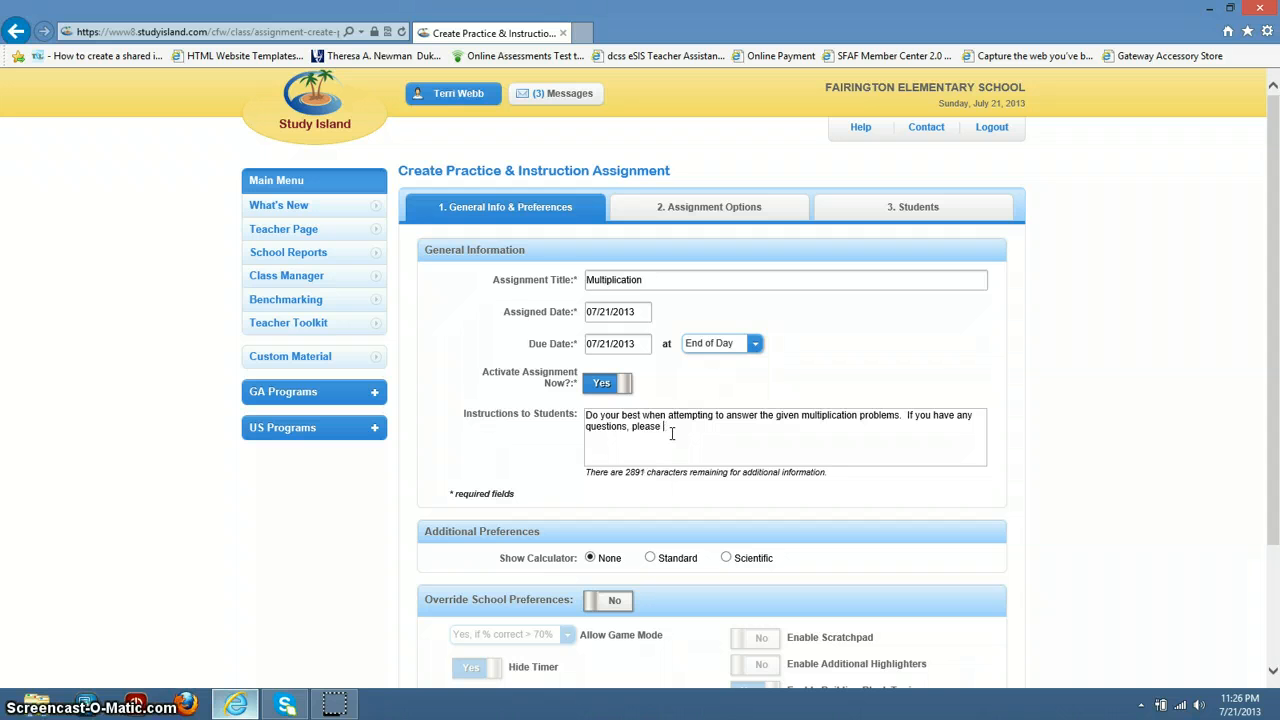
type("mai")
type("l ma")
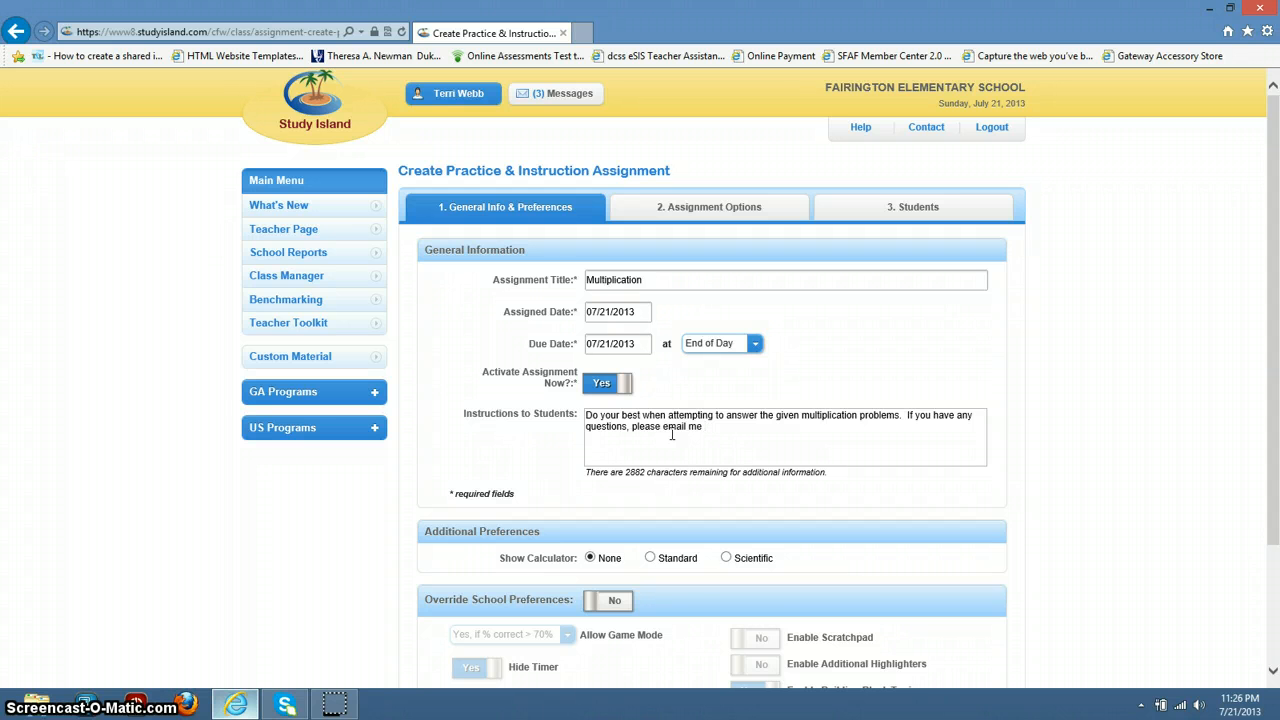
type(" or simply")
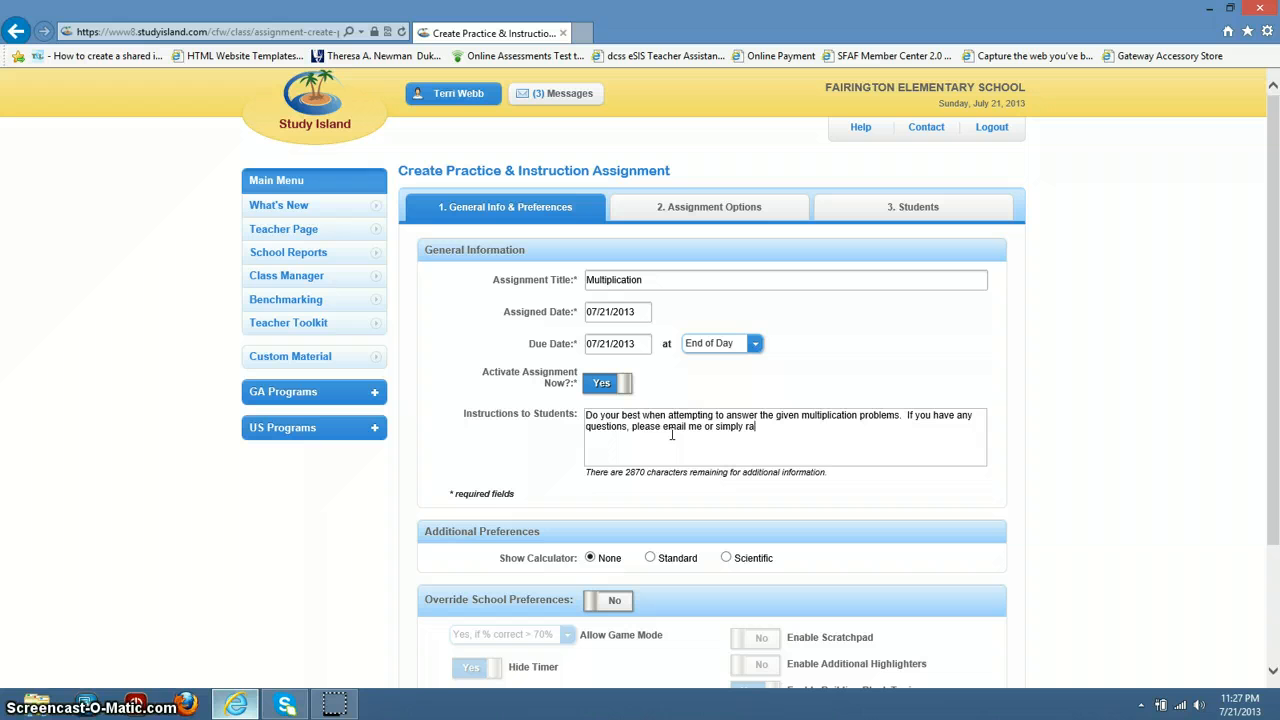
type("ra")
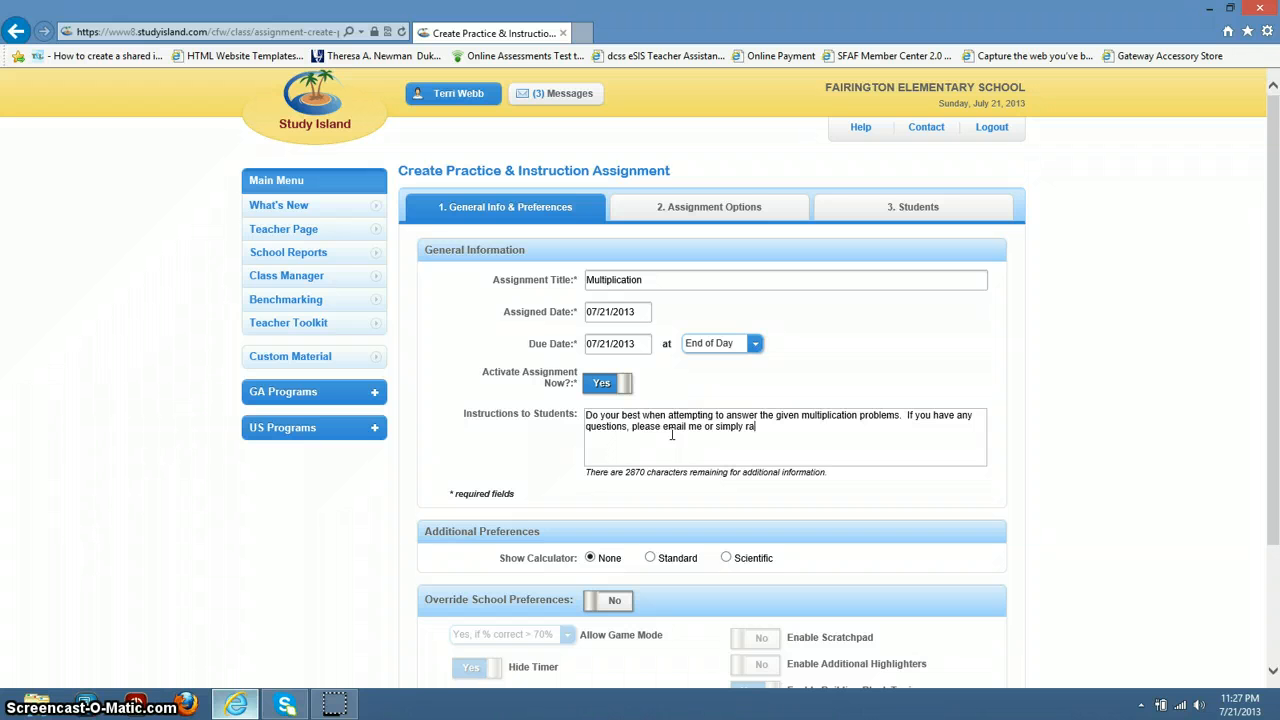
type("ise your hand if your ")
type("re in class.")
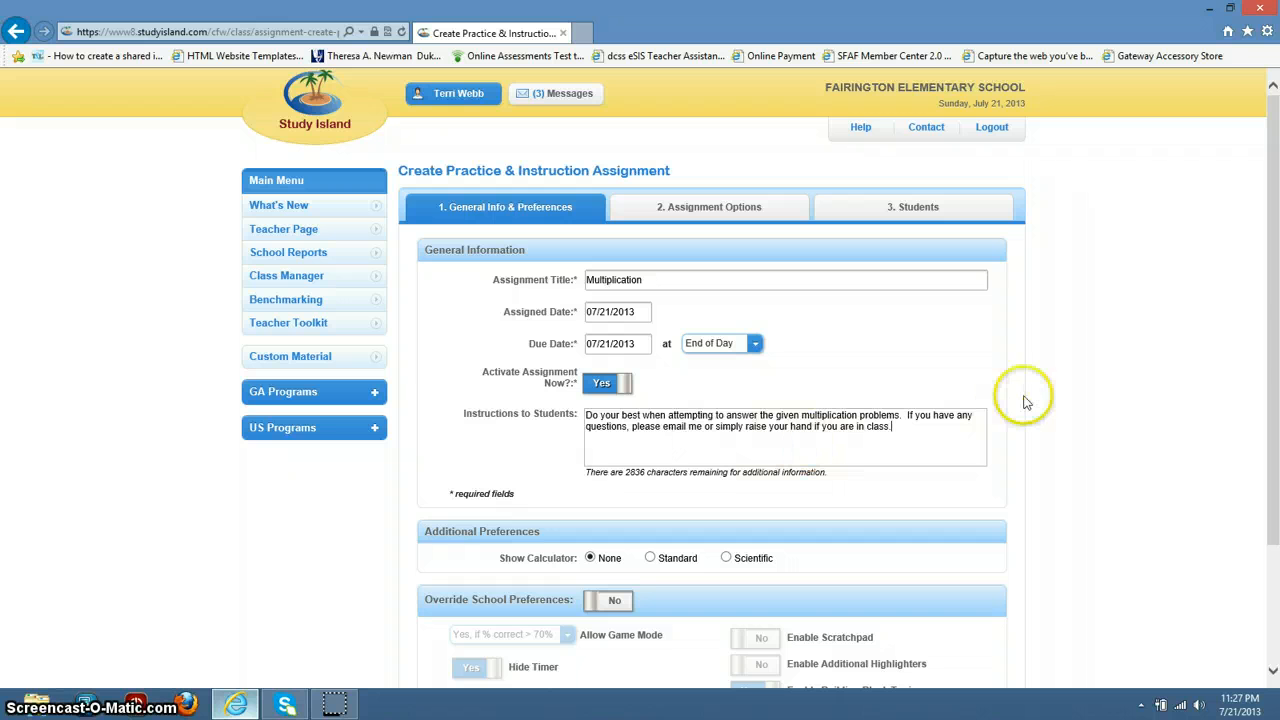
left_click_drag(1274, 310, 1270, 410)
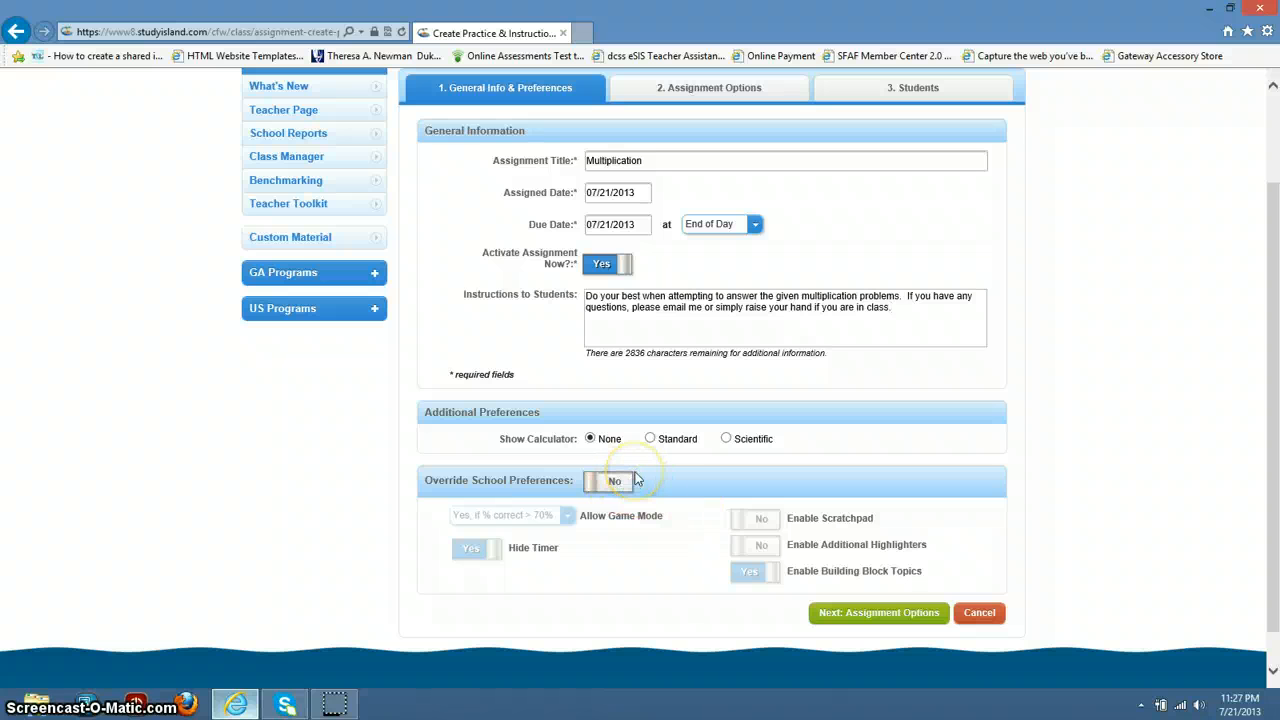
Step: On Assignment Options, pick program 3rd Grade - Georgia CRCT Preparation and subject Math (CCGPS)
left_click(860, 617)
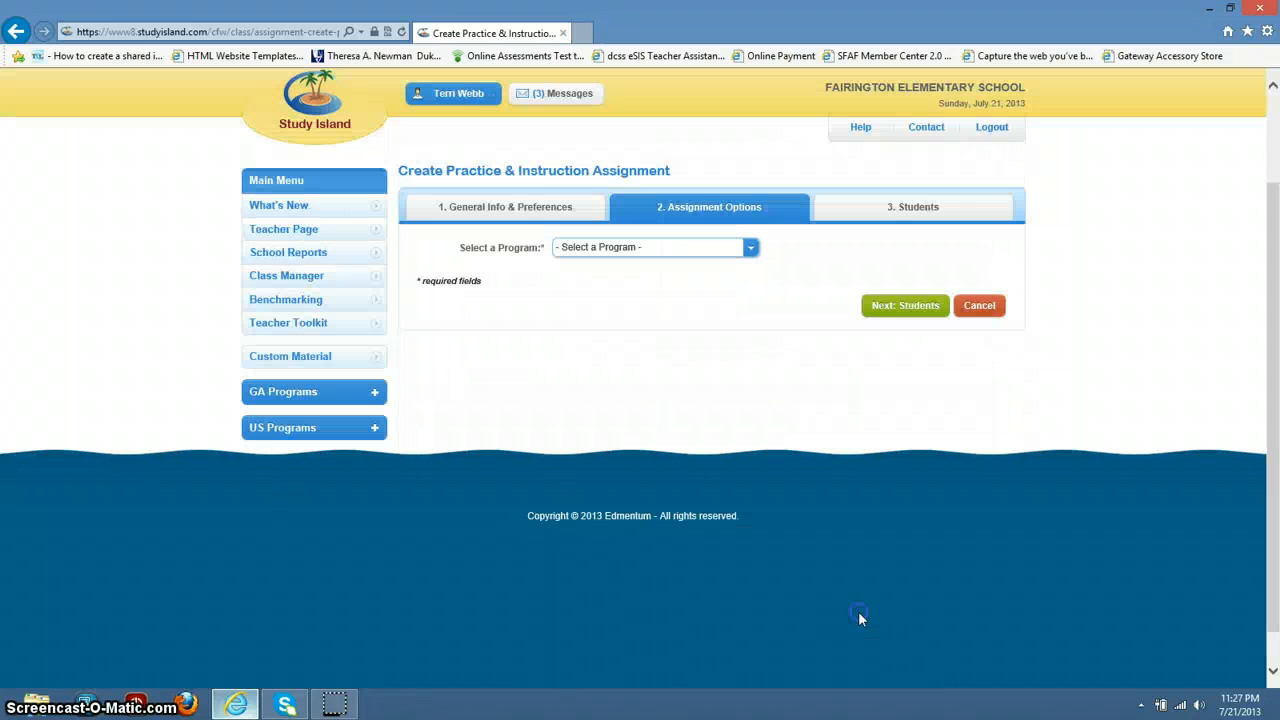
left_click(751, 250)
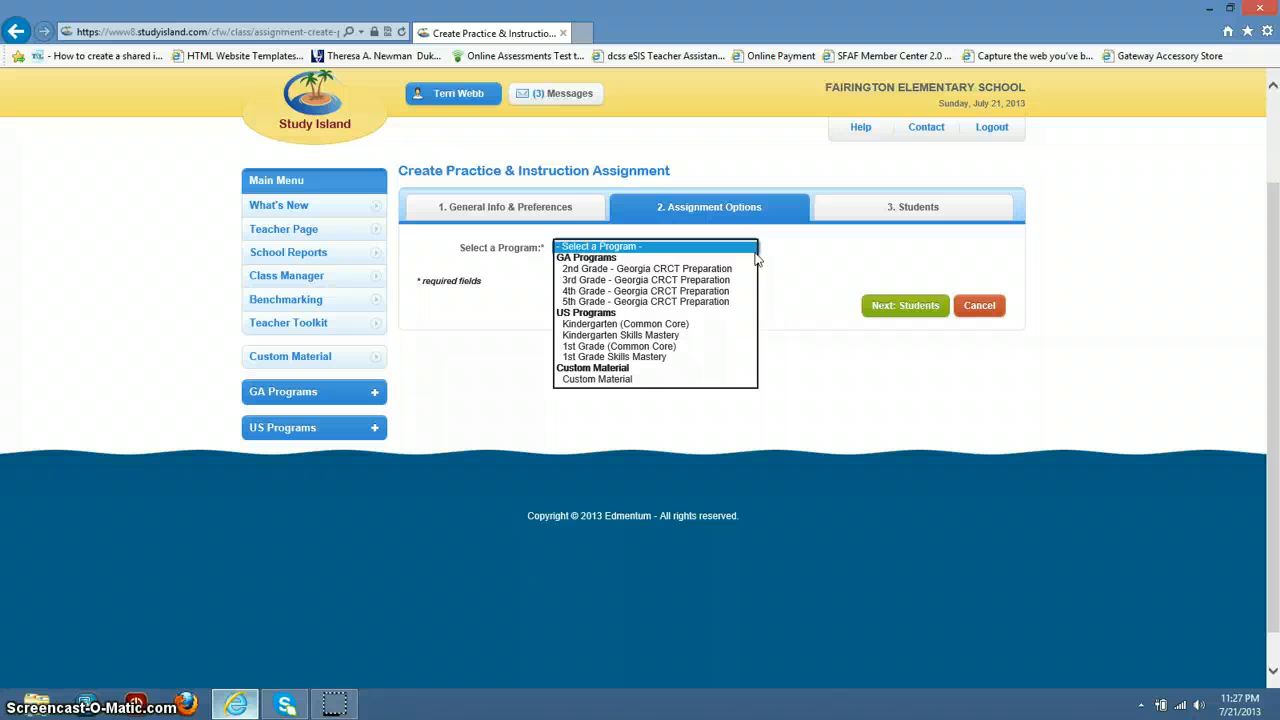
left_click(695, 280)
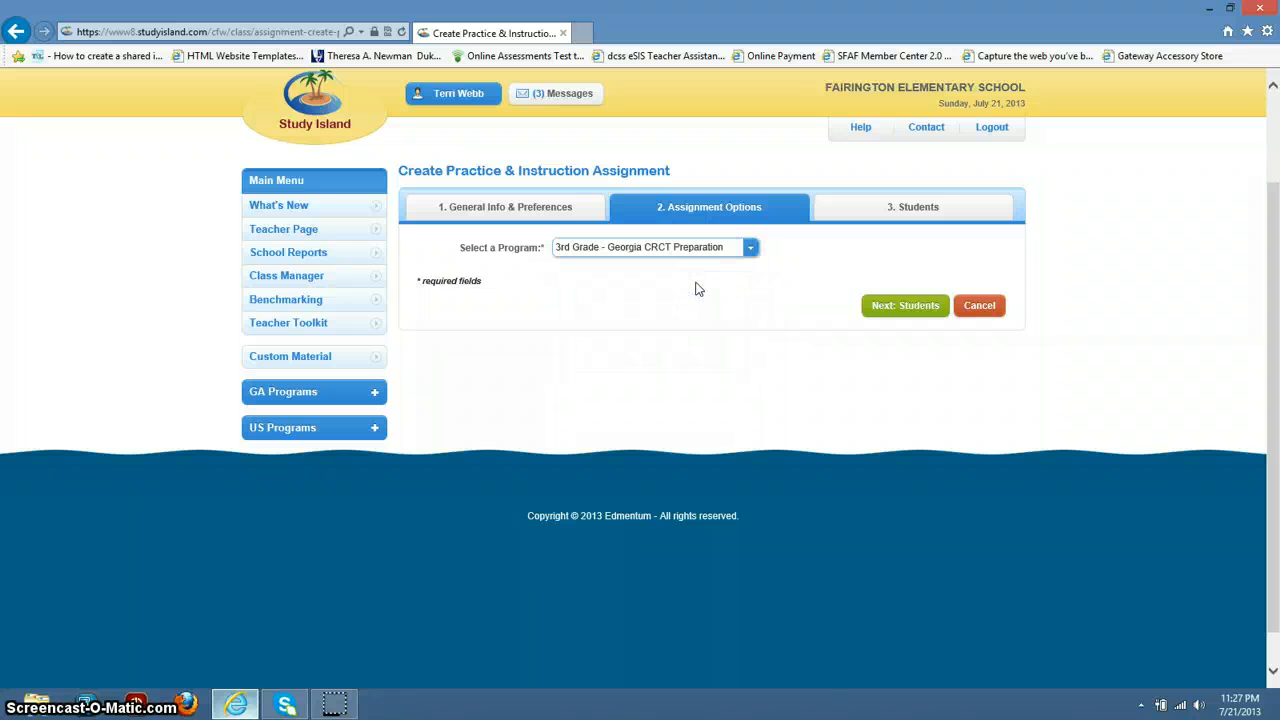
left_click(890, 305)
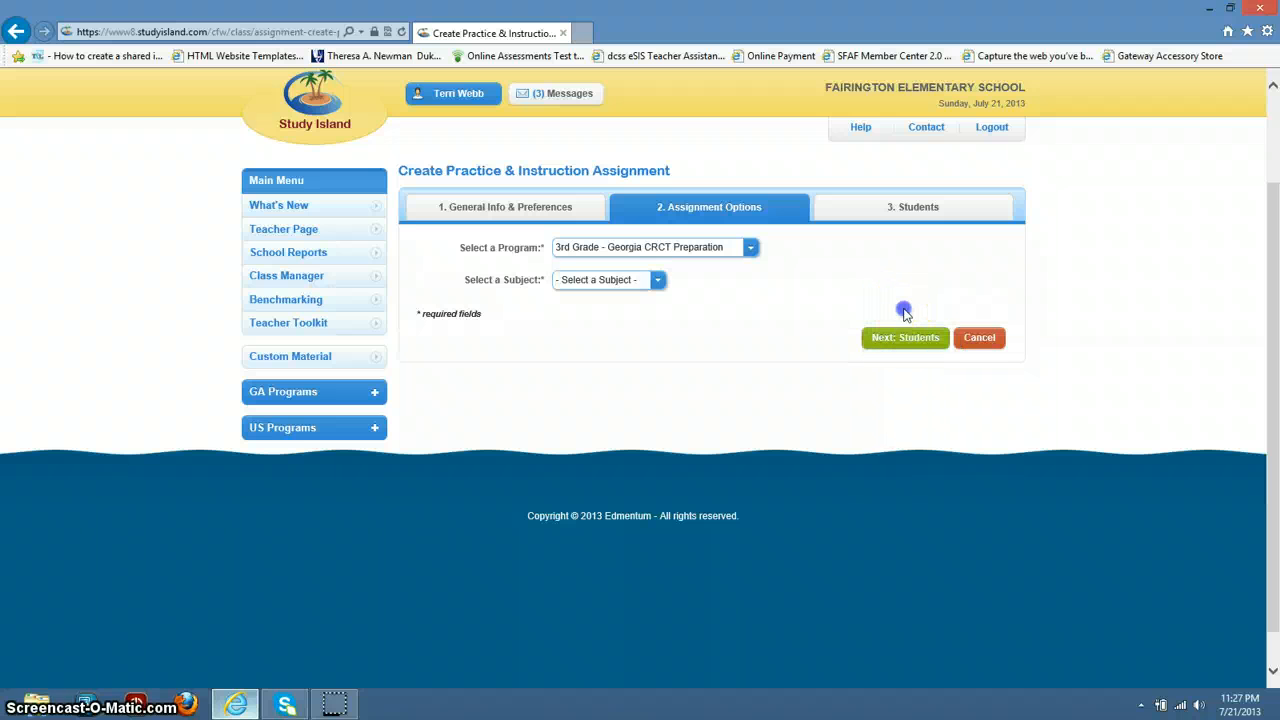
left_click_drag(904, 310, 746, 293)
left_click(738, 320)
left_click(658, 281)
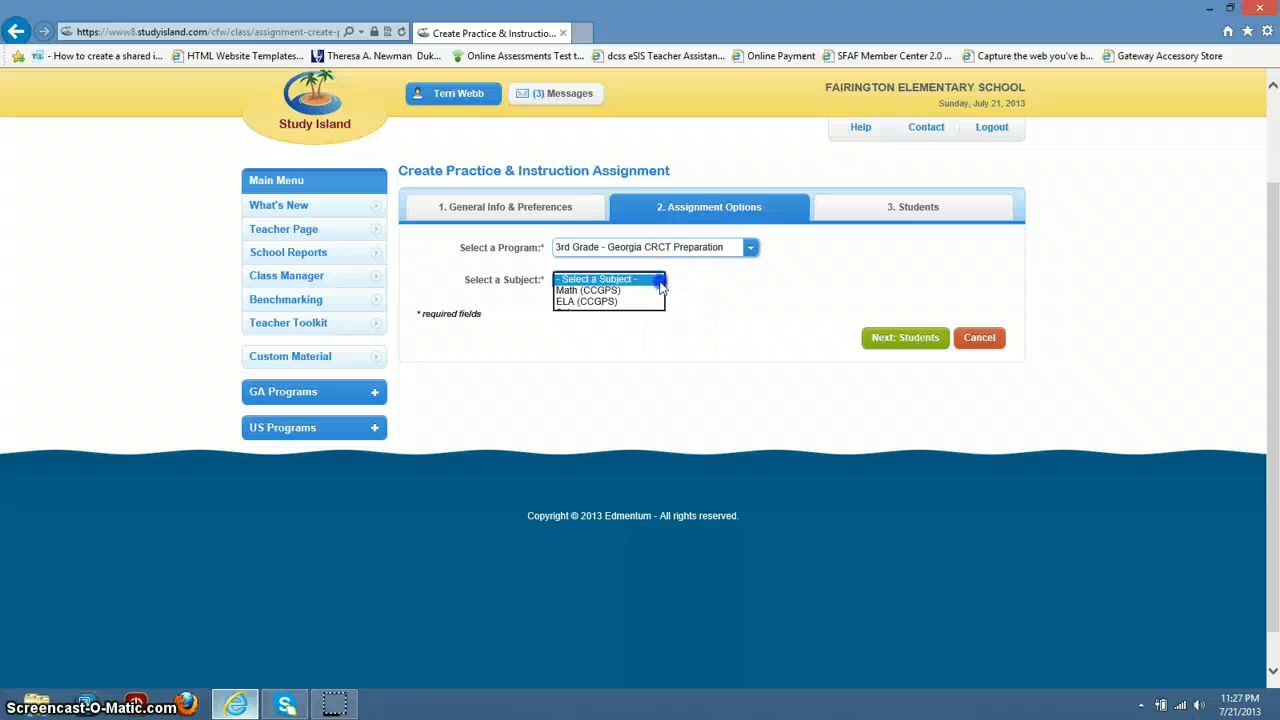
left_click(625, 290)
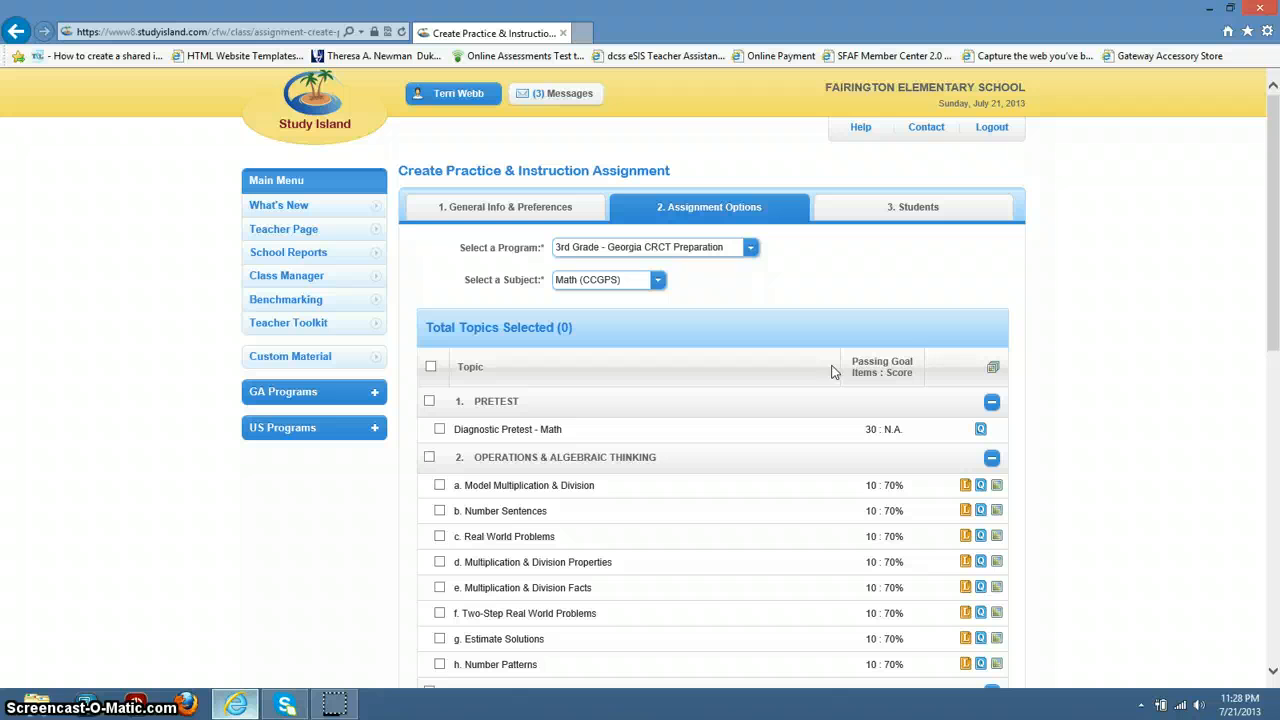
left_click(1061, 393)
Step: Tick topic 'a. Model Multiplication & Division' and continue to the Students step
left_click(1276, 263)
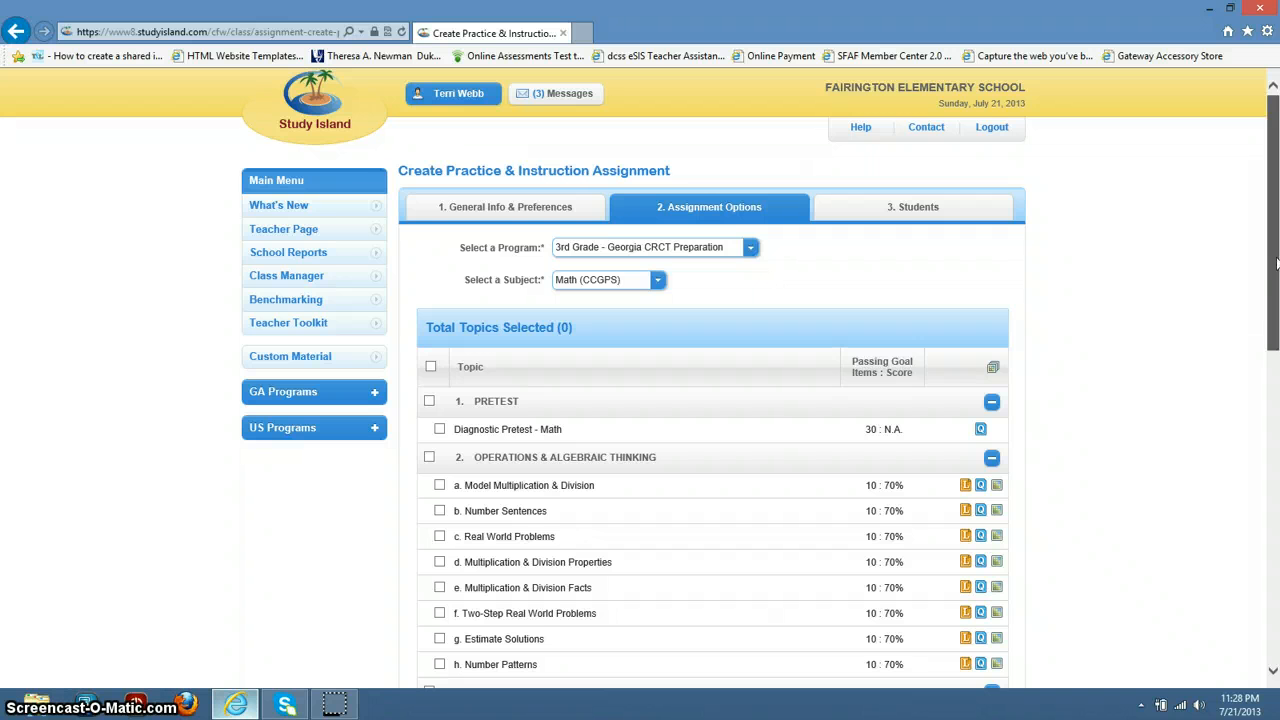
left_click_drag(1276, 263, 1277, 378)
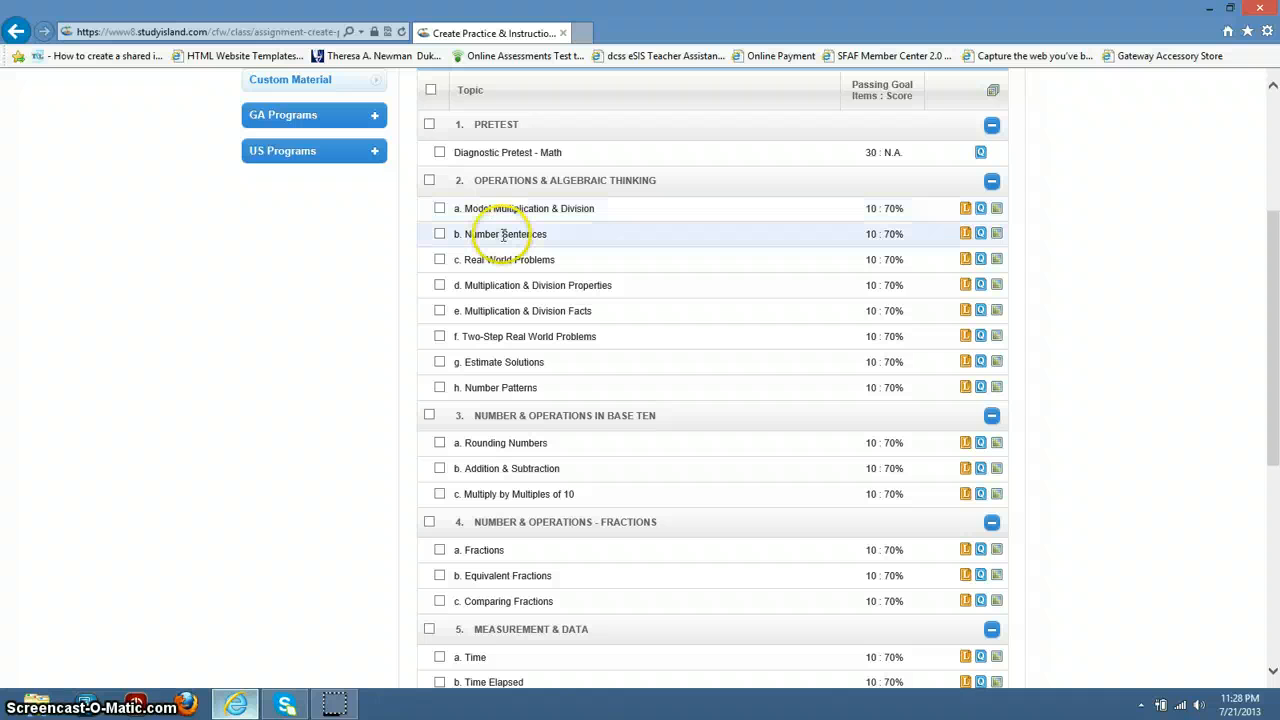
left_click(439, 208)
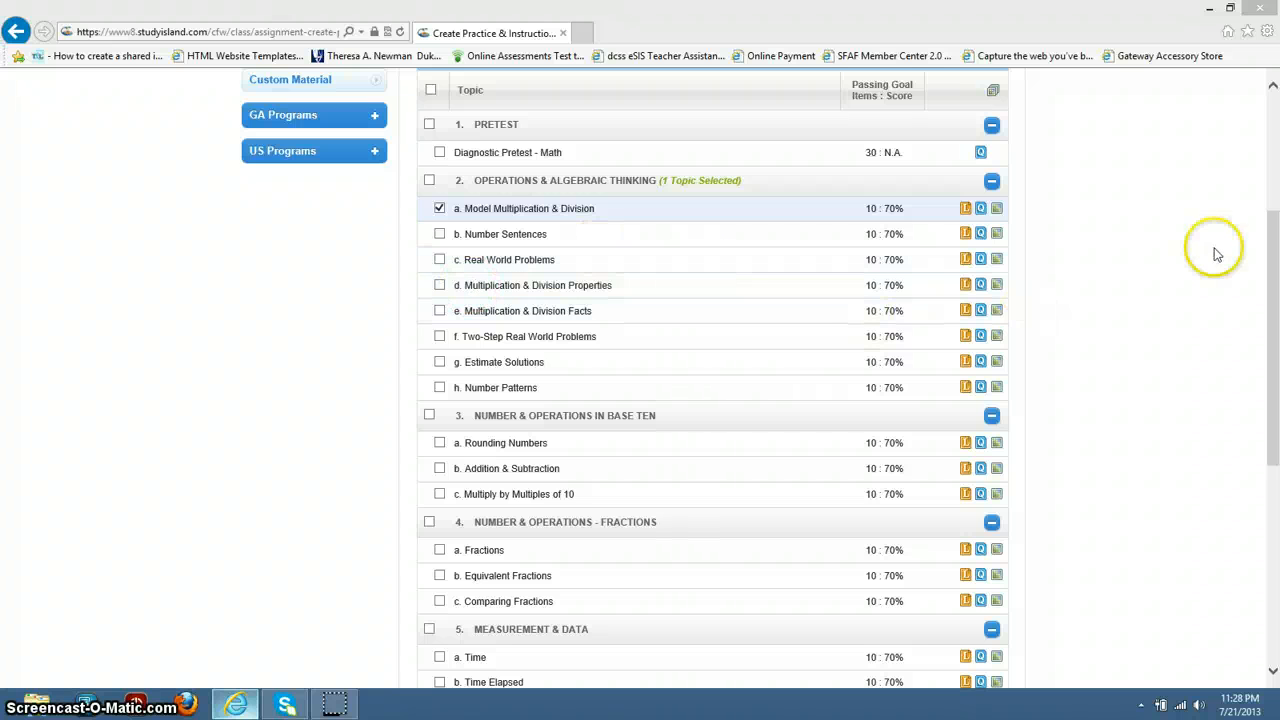
left_click_drag(1276, 253, 1277, 440)
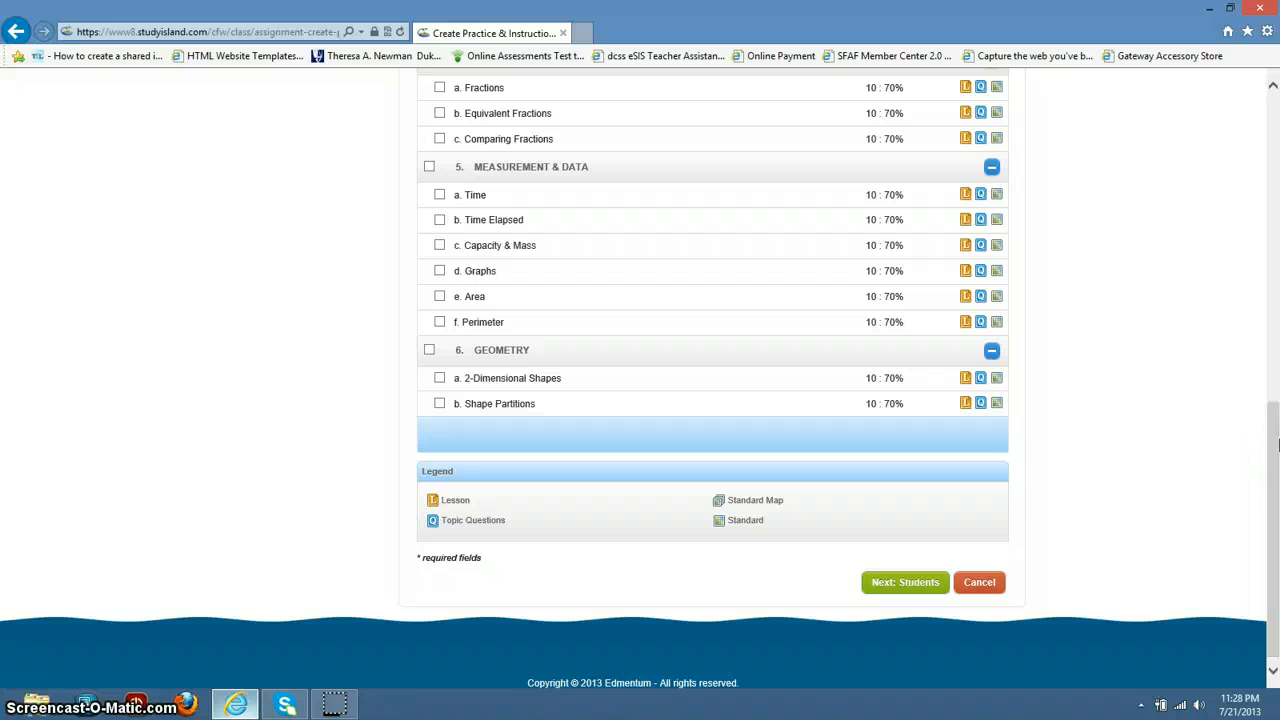
left_click(912, 588)
left_click(912, 586)
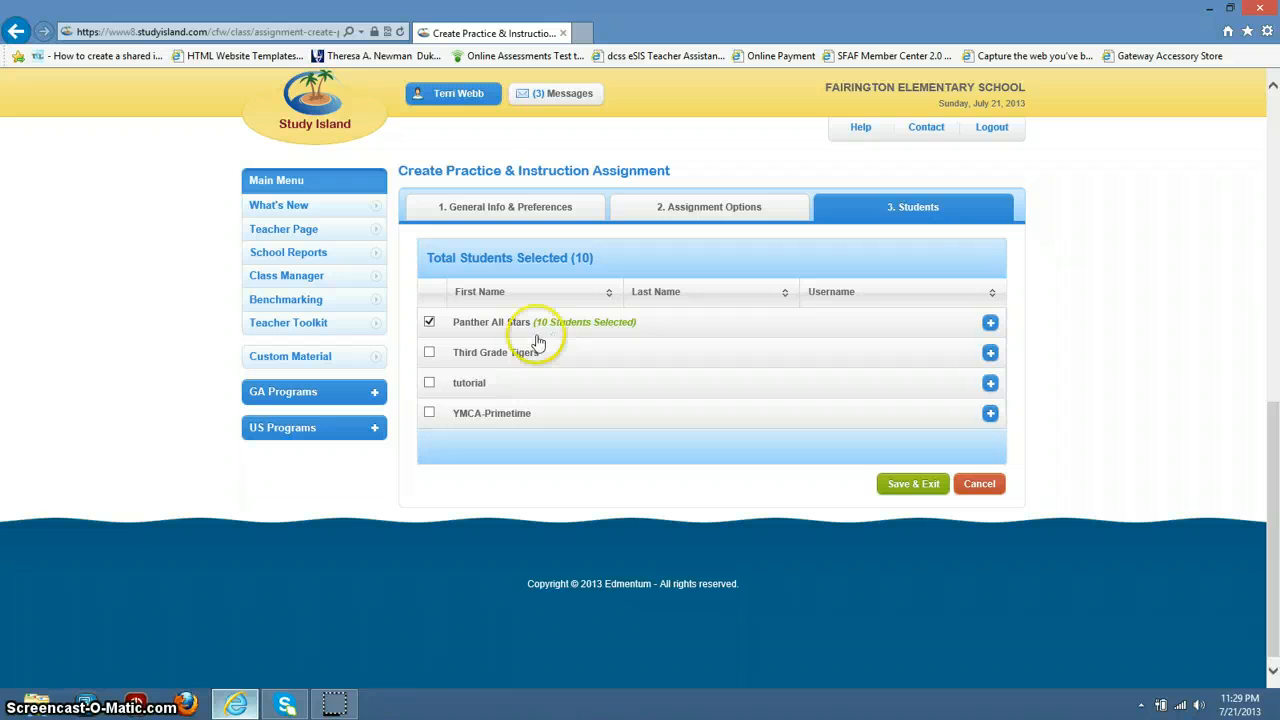
Step: Add the Third Grade Tigers class and save and exit the Multiplication assignment
left_click(430, 354)
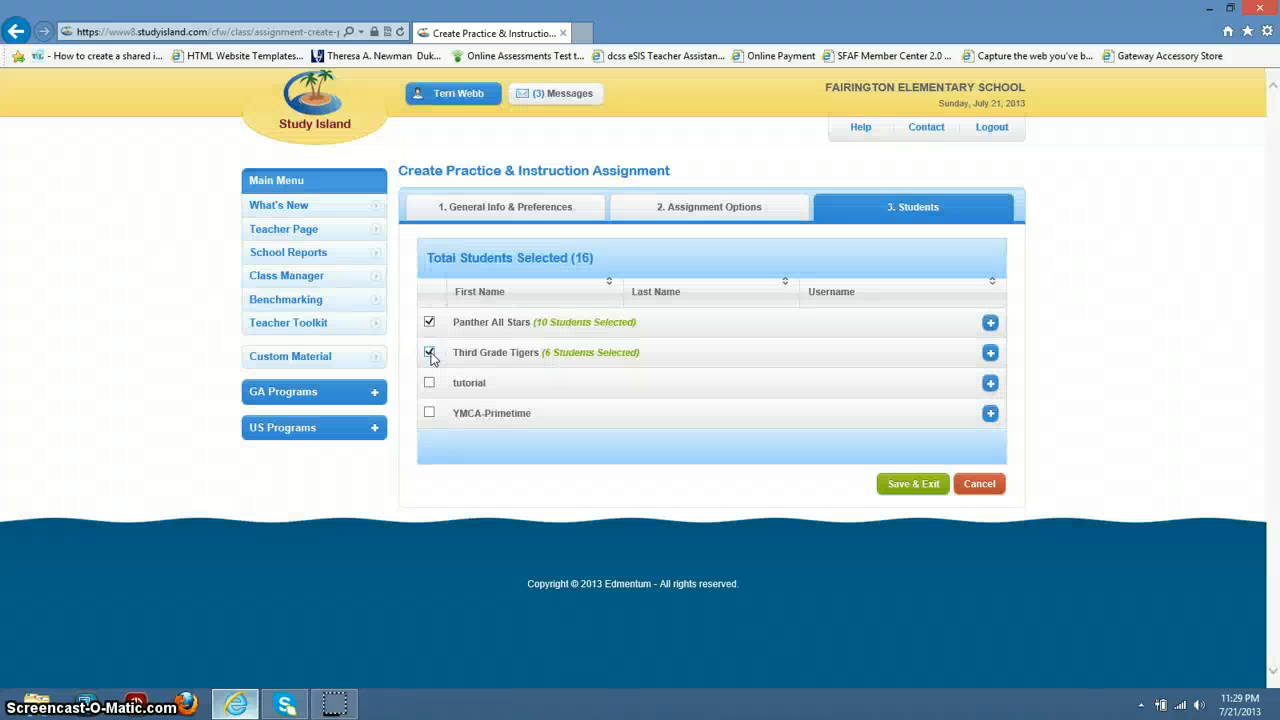
left_click(913, 485)
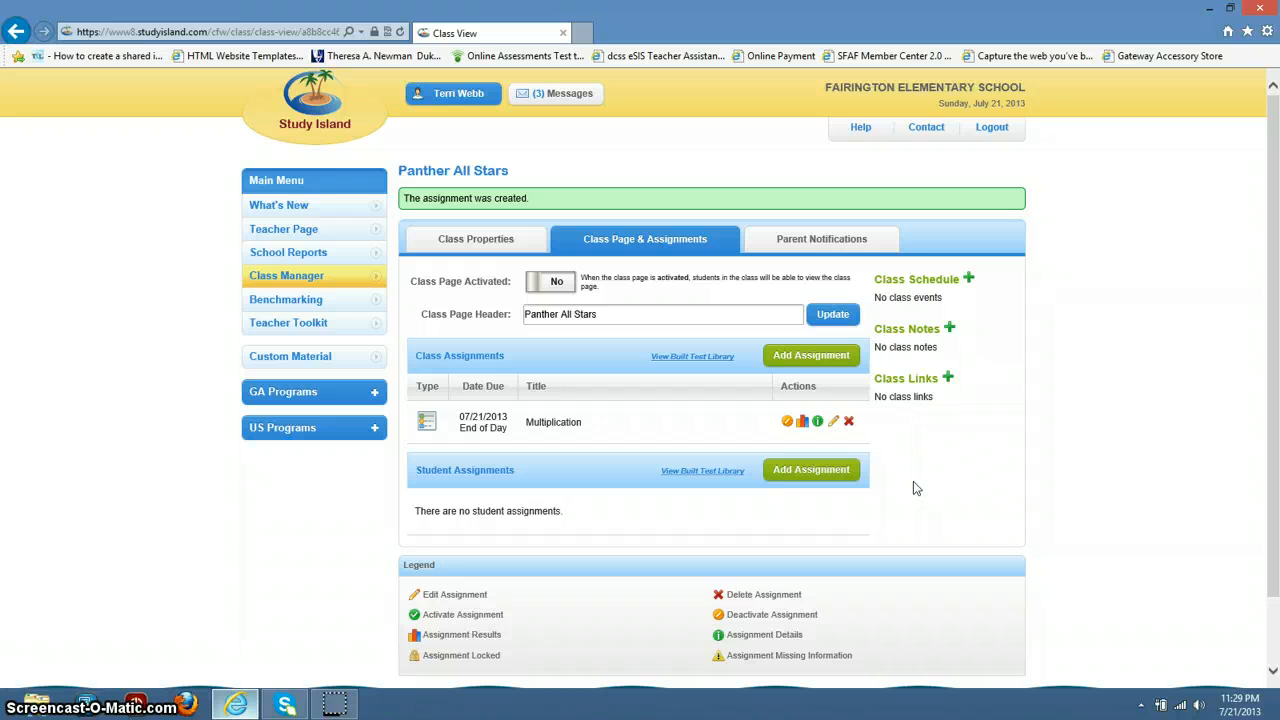
Step: Set Class Page Activated to Yes, then scroll down to the Multiplication assignment listing
left_click(556, 282)
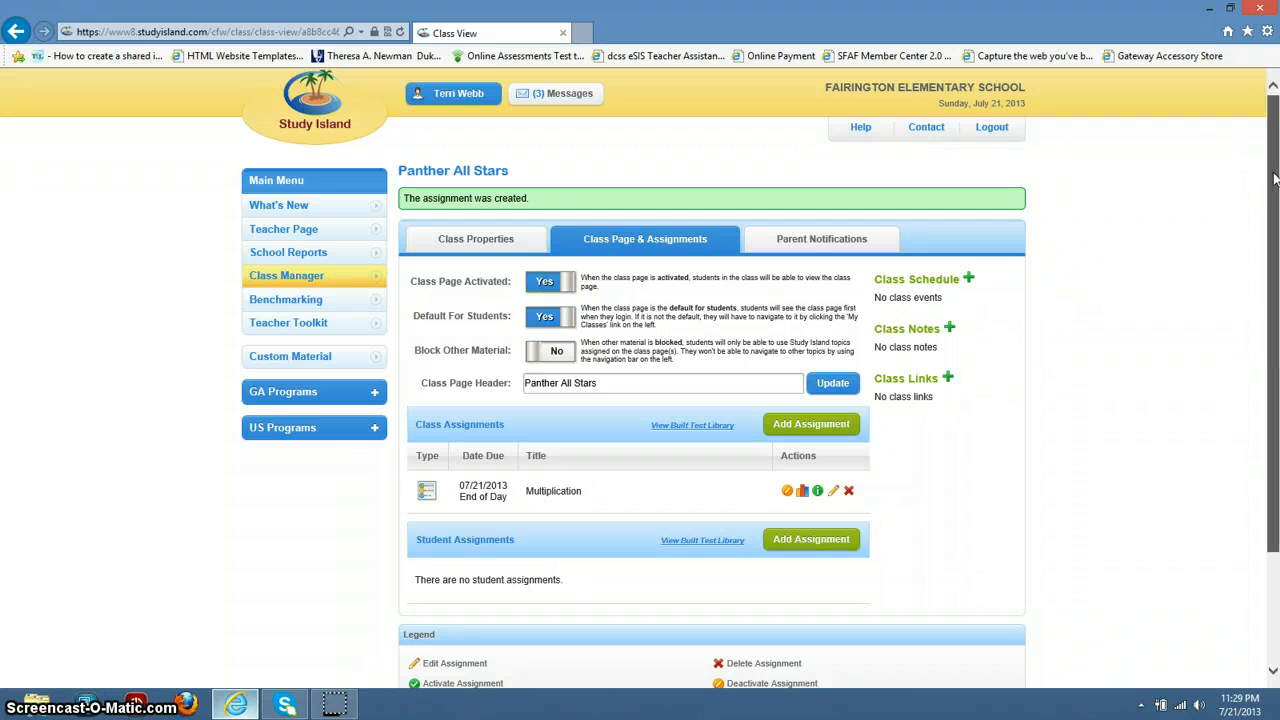
left_click_drag(1274, 178, 1277, 318)
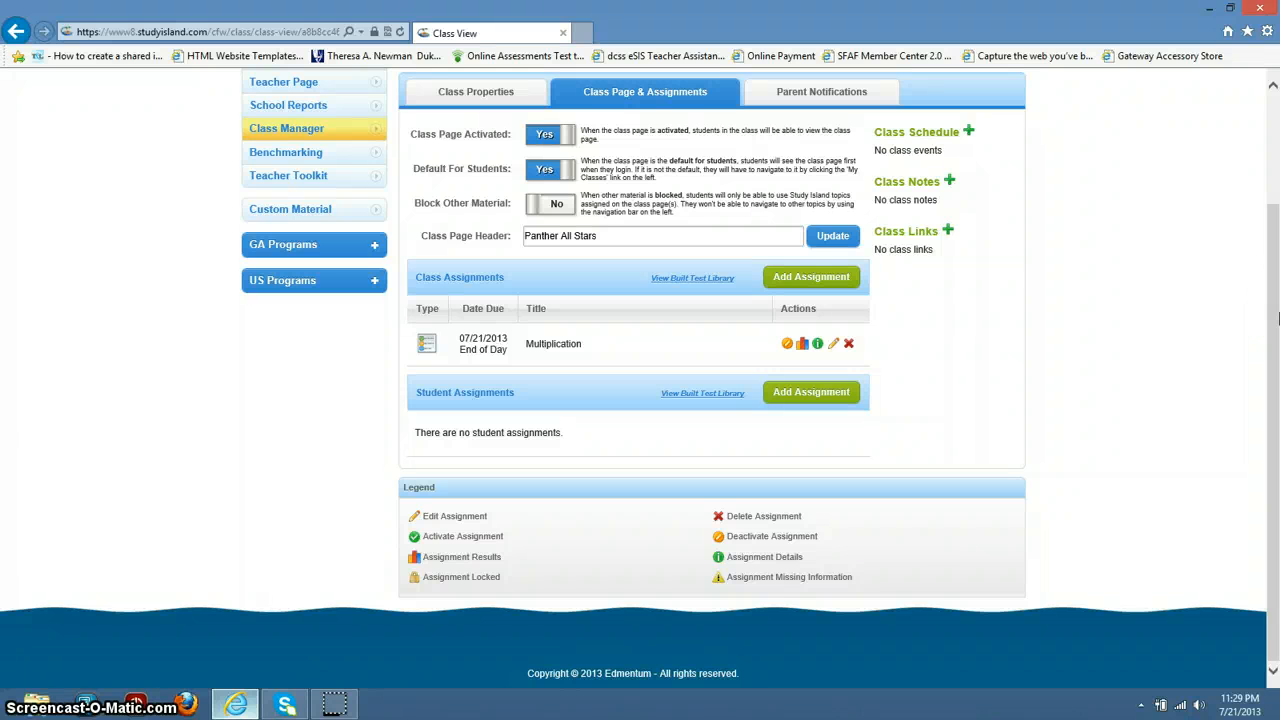